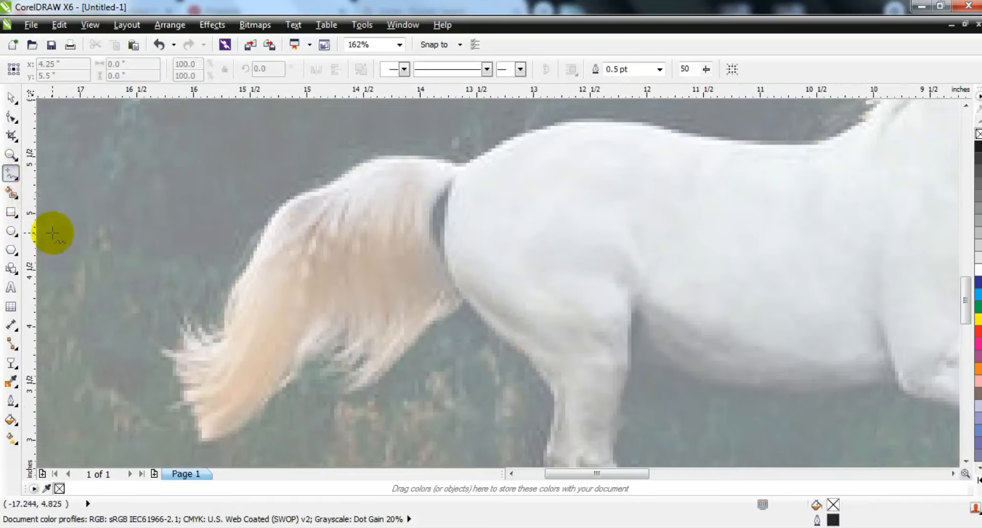
Draw a closed four-point straight-edged outline around the horse's tail and give it a 2 pt line width.
click(462, 163)
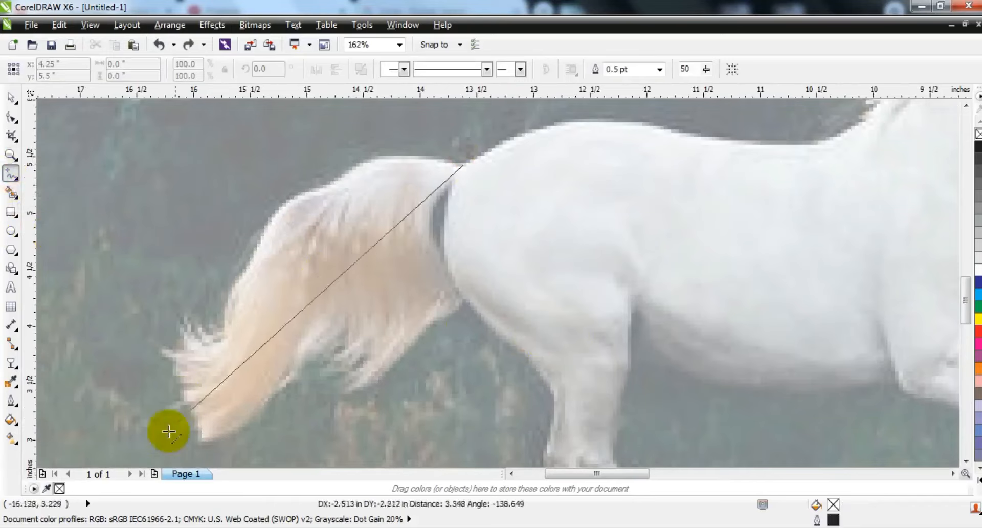
click(145, 456)
click(657, 69)
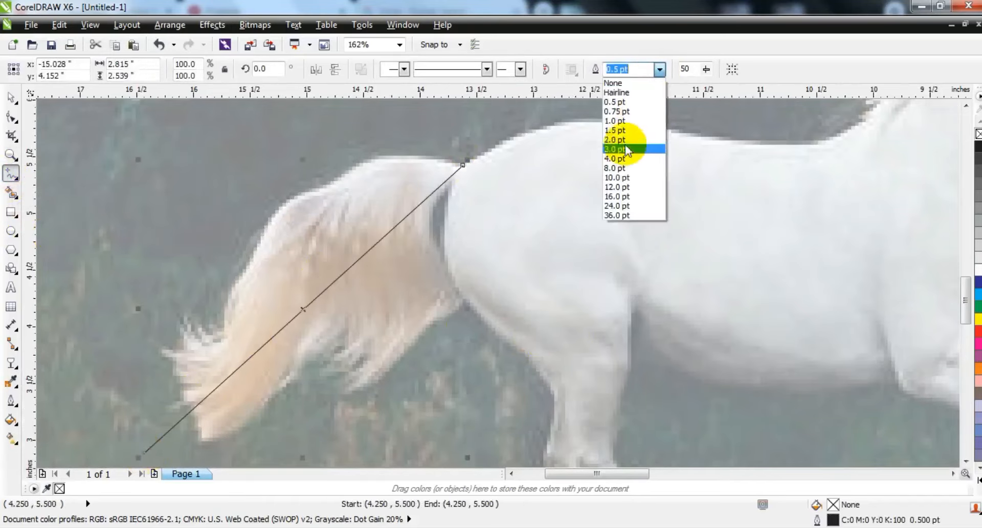
click(637, 149)
click(144, 451)
click(352, 310)
click(308, 407)
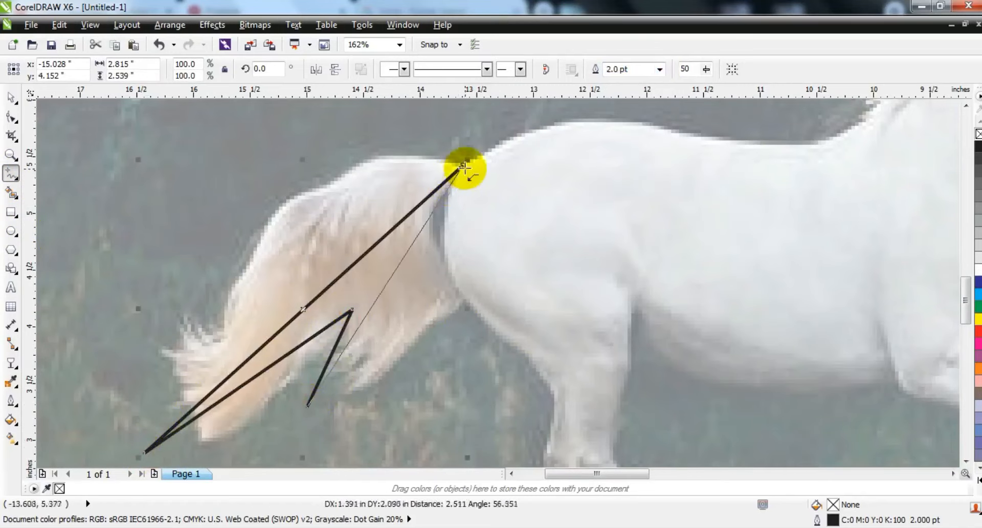
click(462, 165)
Convert all segments of the tail outline to curves and bend its two long outer edges along the tail's contour.
click(11, 117)
drag(525, 454, 509, 442)
click(203, 69)
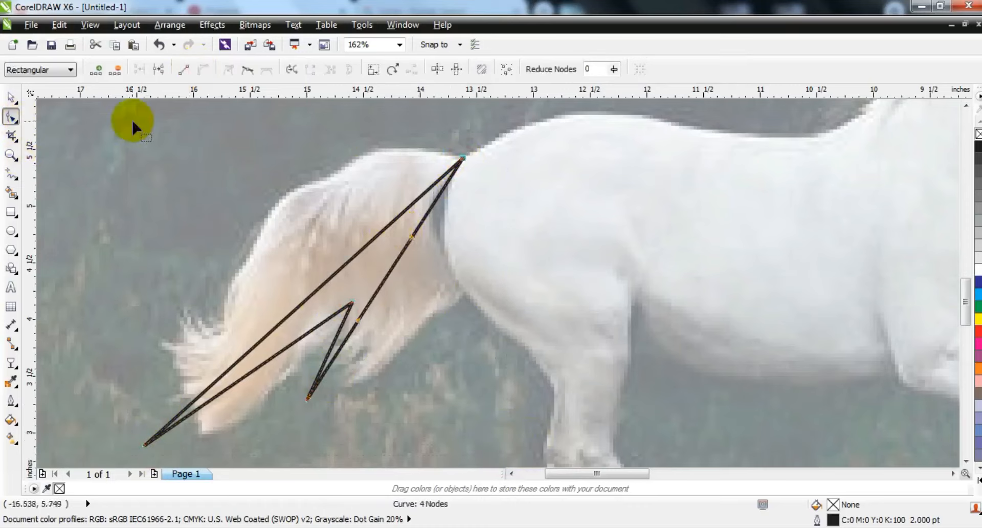
drag(353, 254, 218, 109)
drag(435, 189, 435, 191)
drag(492, 368, 499, 351)
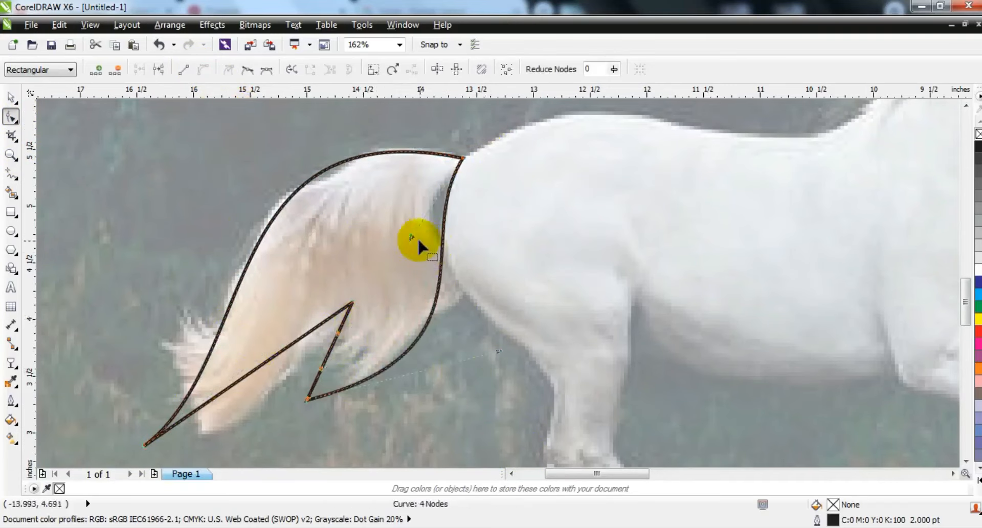
drag(382, 221, 384, 221)
drag(521, 324, 515, 321)
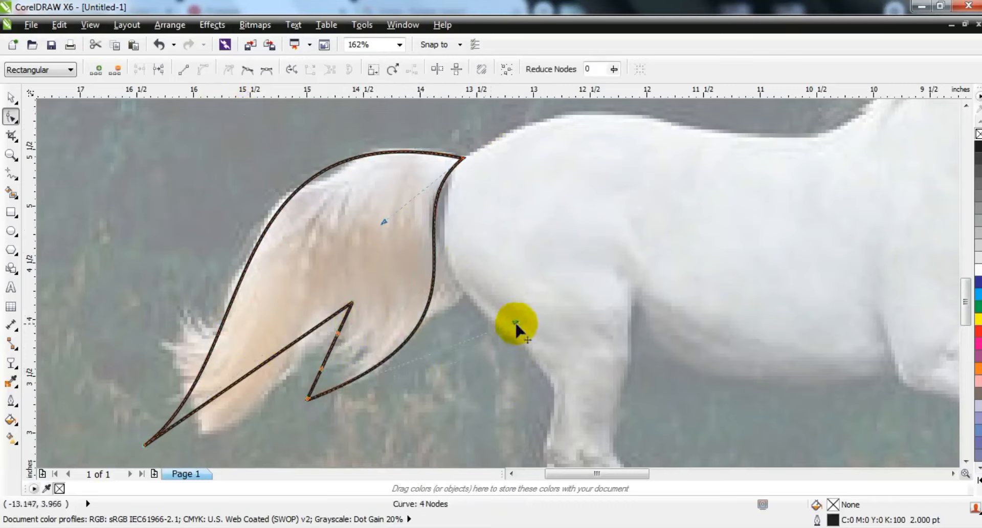
Curve both sides of the notch between the two tips of the tail outline and adjust the shorter tip.
mouse_move(344, 339)
mouse_down()
mouse_move(326, 379)
mouse_move(357, 342)
mouse_move(334, 326)
mouse_move(352, 376)
mouse_move(337, 325)
mouse_up()
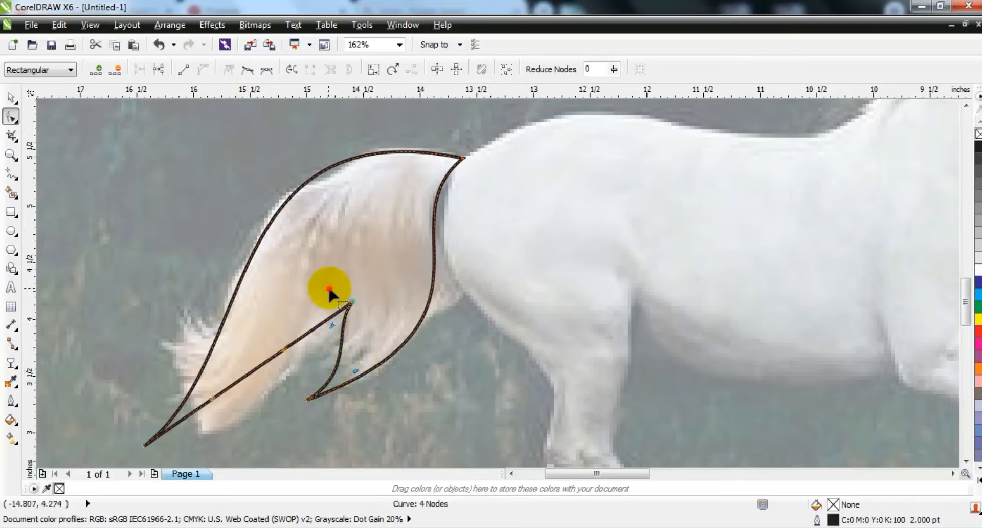
drag(277, 443, 282, 446)
drag(284, 350, 280, 344)
drag(307, 400, 305, 397)
drag(284, 342, 278, 336)
drag(282, 446, 325, 417)
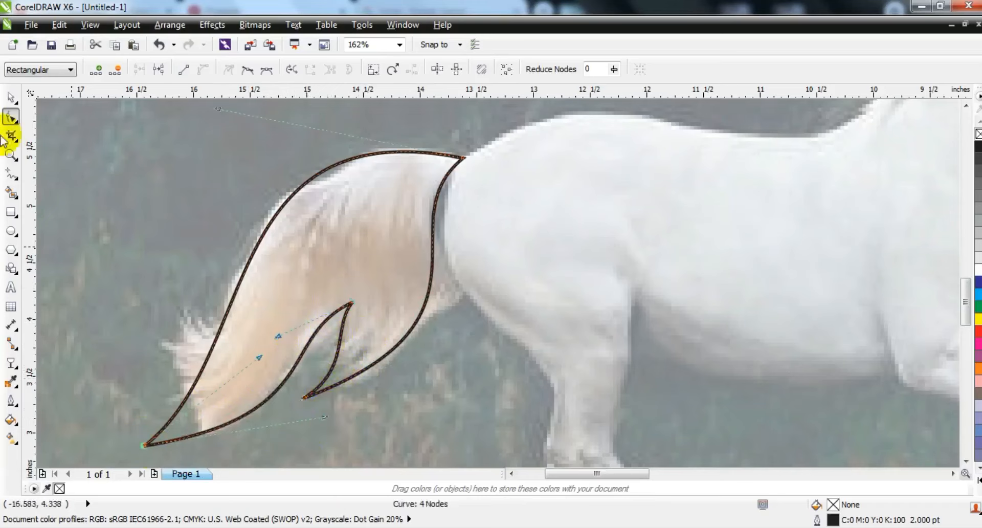
Set the default line width for new freehand curves to 2 pt.
click(12, 154)
right_click(276, 186)
right_click(276, 186)
drag(280, 173, 697, 416)
drag(290, 199, 699, 450)
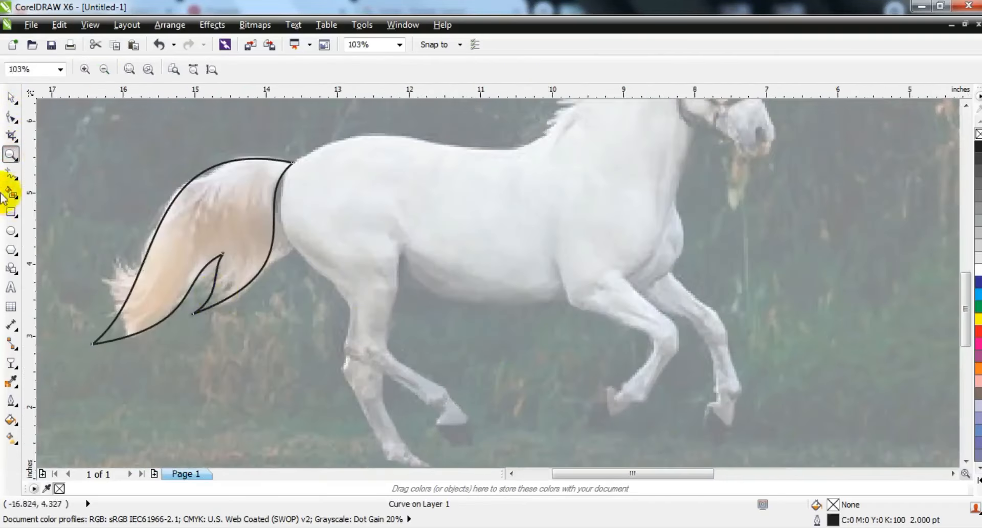
click(11, 97)
click(392, 306)
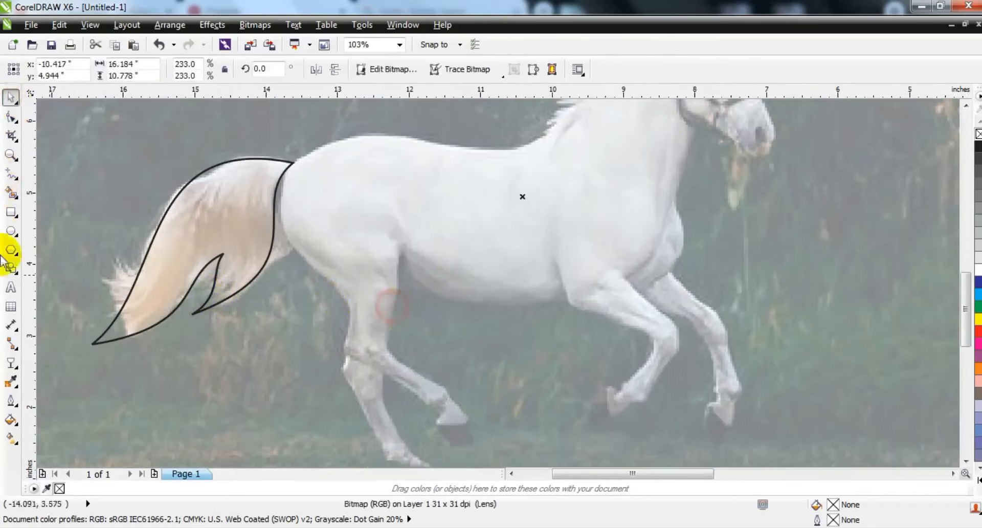
key(F5)
click(659, 69)
click(636, 138)
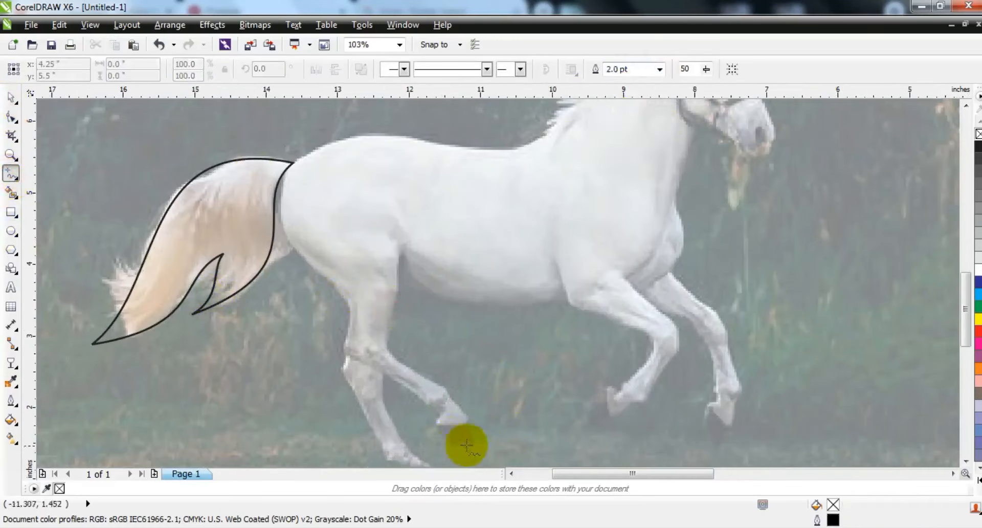
Draw a closed nine-point straight-edged outline around the haunch and the raised hind leg down to the hoof.
click(474, 444)
click(432, 423)
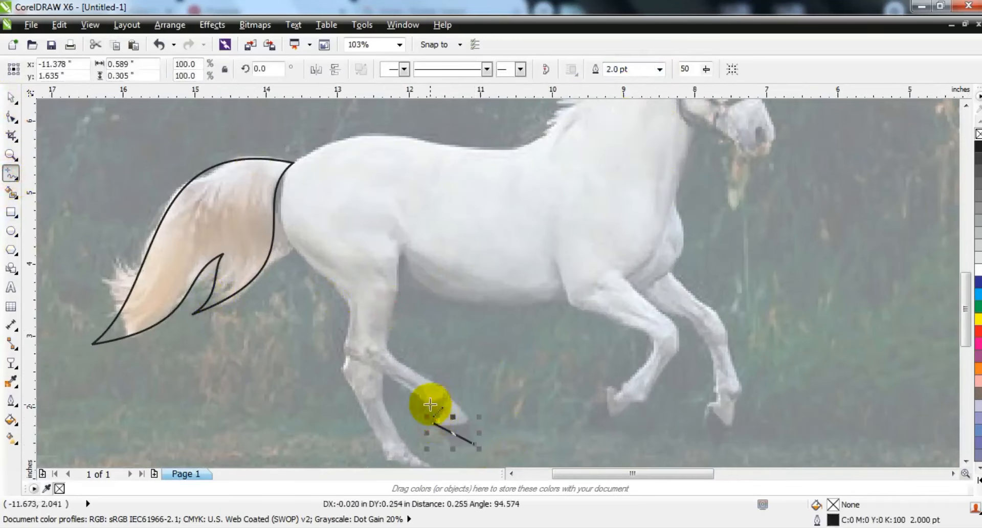
click(428, 403)
click(350, 356)
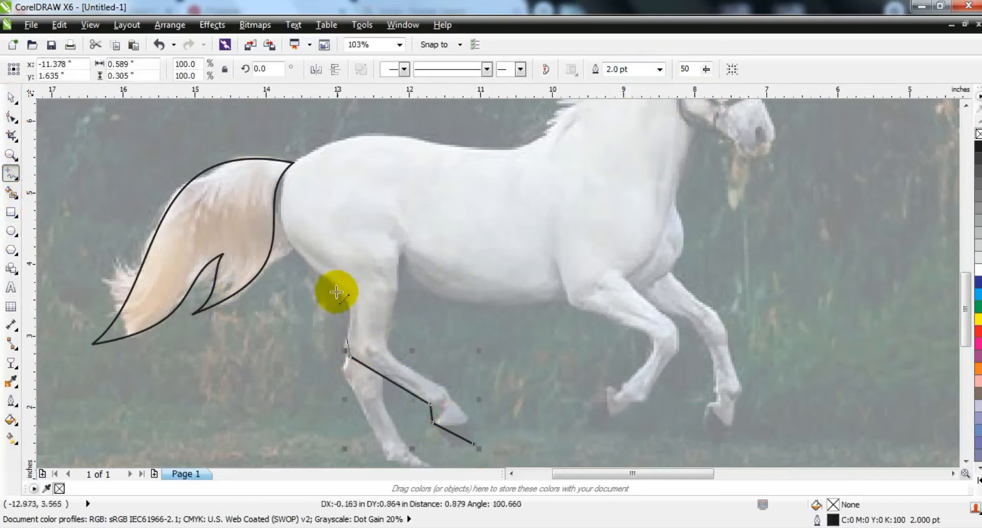
click(333, 287)
click(358, 137)
click(384, 231)
click(389, 325)
click(439, 384)
click(474, 443)
Convert all segments of the hind leg outline to curves and round the rump edge along the haunch.
click(11, 116)
drag(203, 120, 498, 456)
click(202, 71)
drag(343, 128, 370, 153)
drag(350, 187, 303, 140)
drag(329, 259, 228, 213)
drag(301, 144, 292, 137)
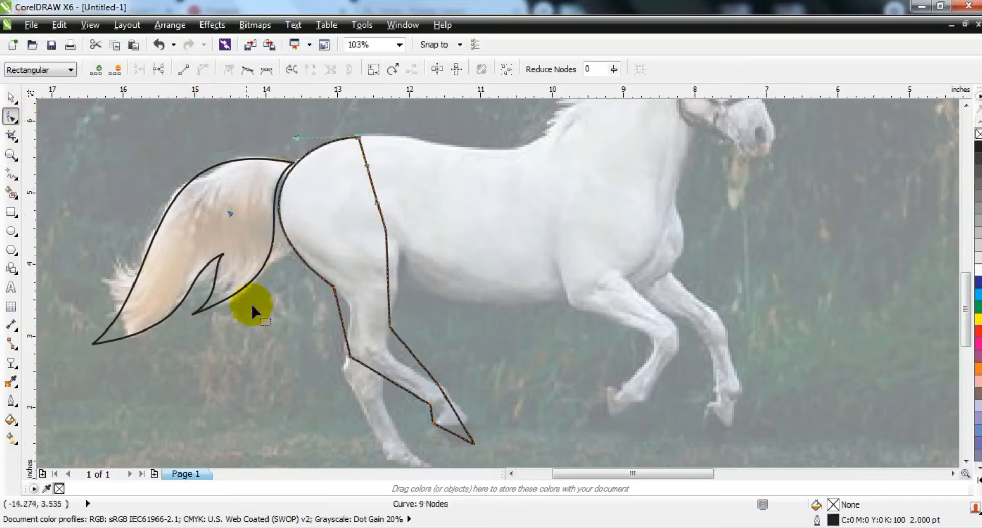
drag(227, 212, 228, 215)
drag(295, 137, 294, 138)
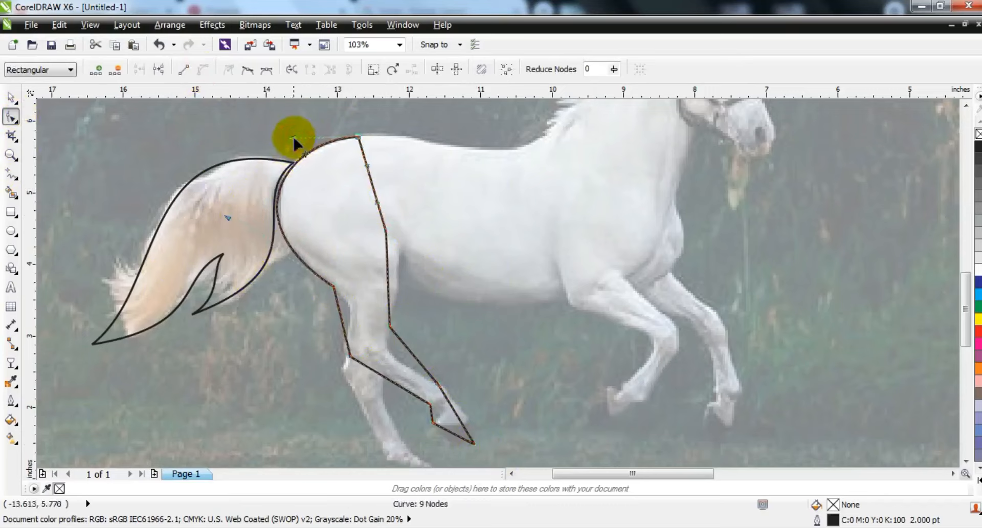
Bend the front edge of the thigh into an S-curve and delete the extra node midway along it.
drag(367, 165, 335, 171)
drag(378, 203, 387, 195)
key(Delete)
click(389, 325)
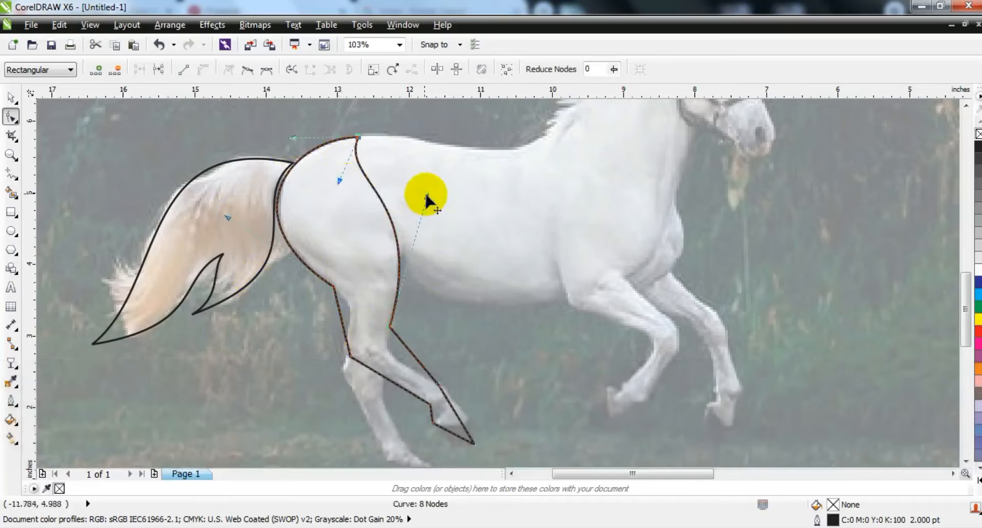
drag(427, 195, 428, 197)
Curve the back edge above the hock and the front edge of the lower hind leg down to the hoof tip.
drag(340, 314, 350, 309)
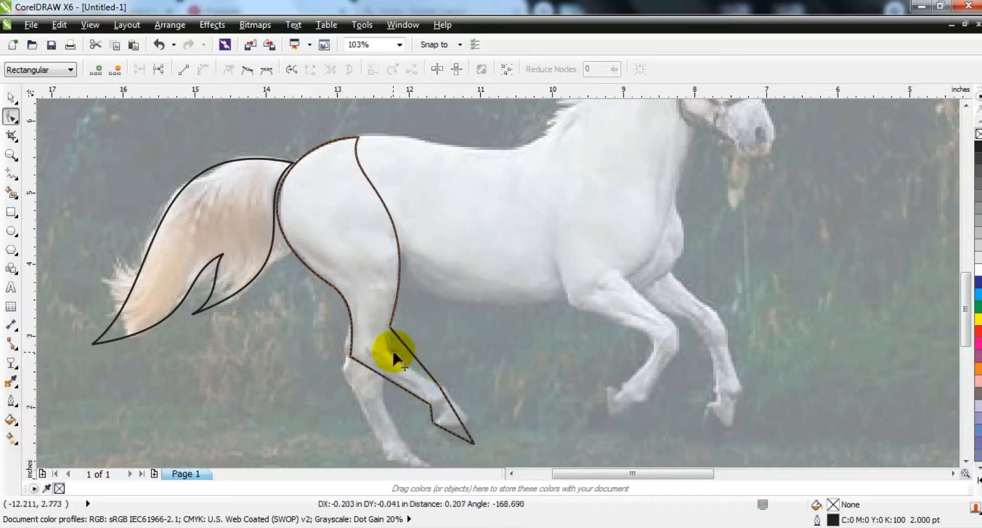
drag(408, 349, 393, 352)
drag(462, 410, 464, 409)
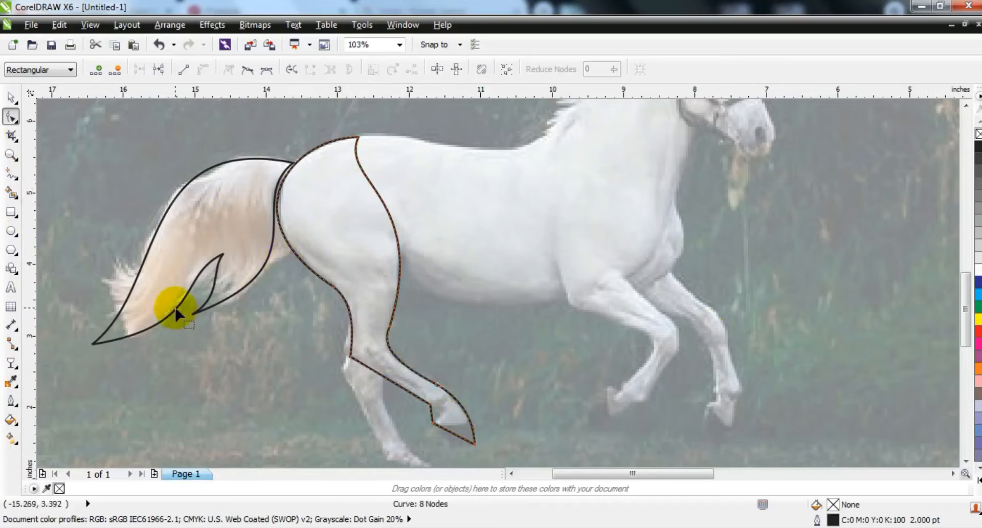
Draw a closed five-point straight-edged outline around the other hind leg, overlapping the first leg's outline.
click(11, 155)
right_click(426, 256)
drag(320, 309, 579, 483)
key(F5)
click(423, 247)
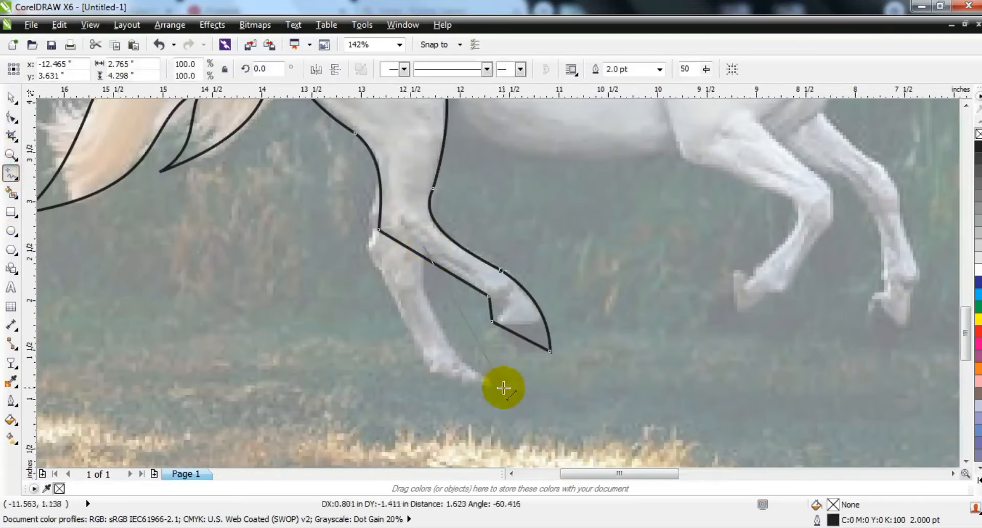
click(510, 402)
click(432, 384)
click(369, 262)
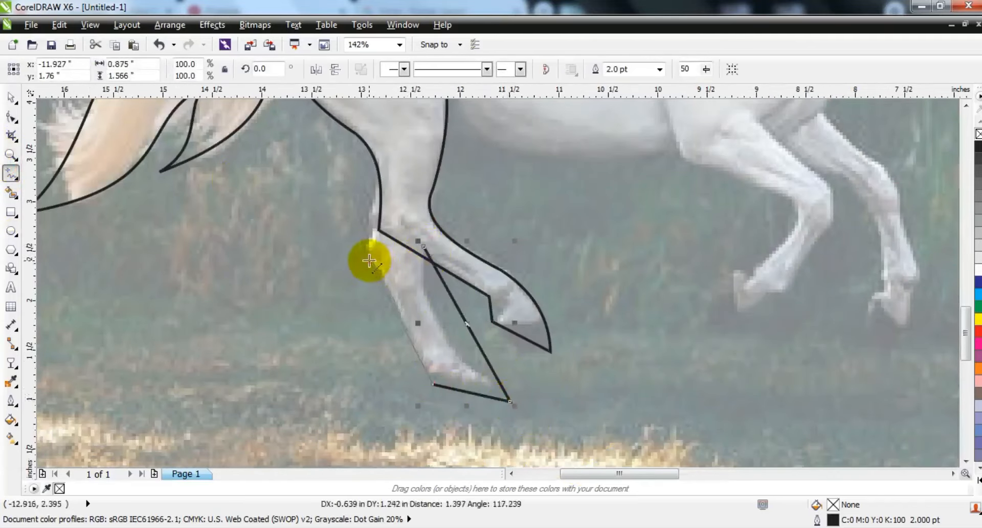
click(374, 142)
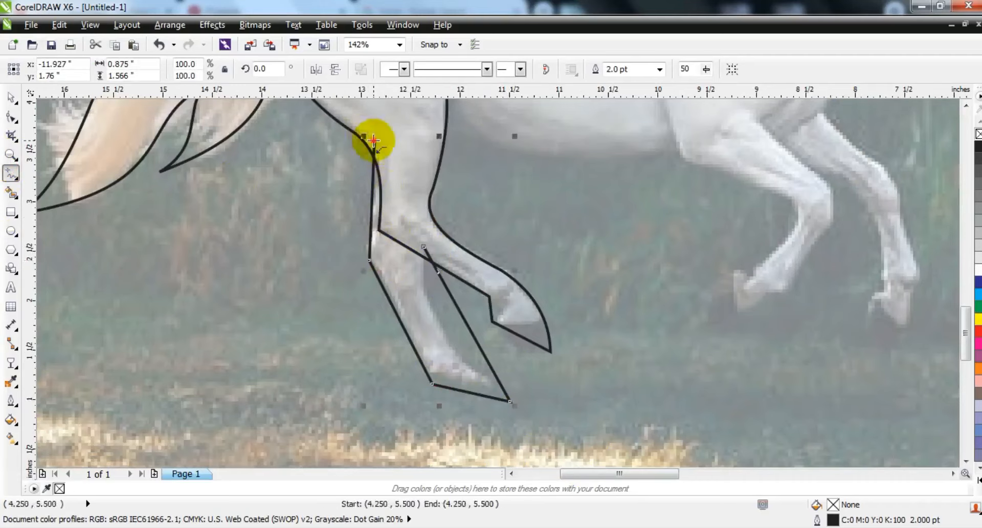
click(429, 248)
Convert the second hind leg's outline to curves, bend its front and back edges, and adjust the knee and heel nodes.
key(F10)
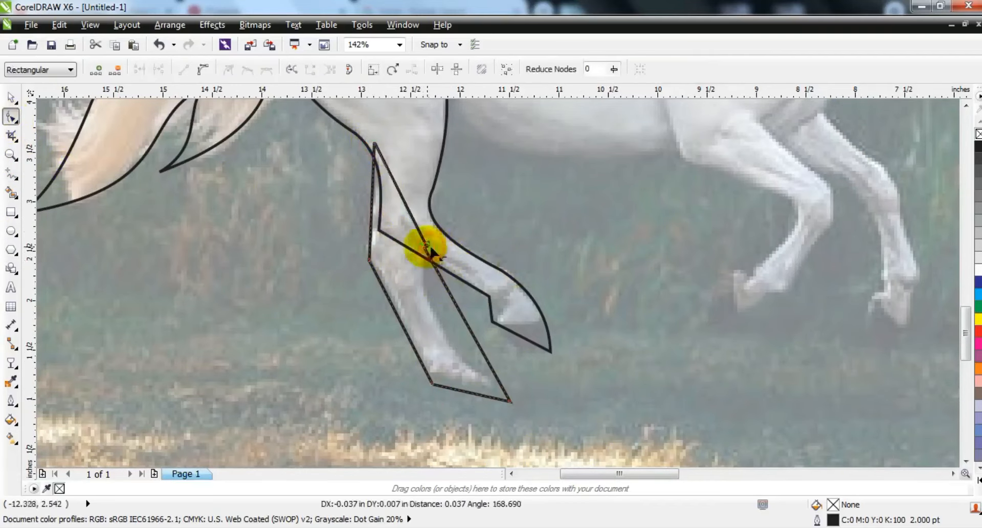
drag(425, 247, 417, 250)
drag(314, 145, 560, 424)
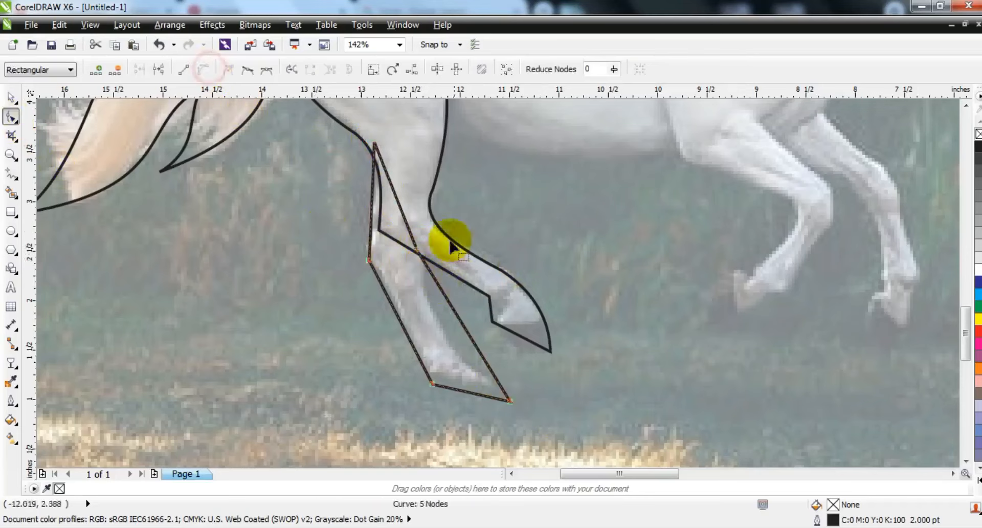
click(458, 316)
drag(439, 322, 407, 321)
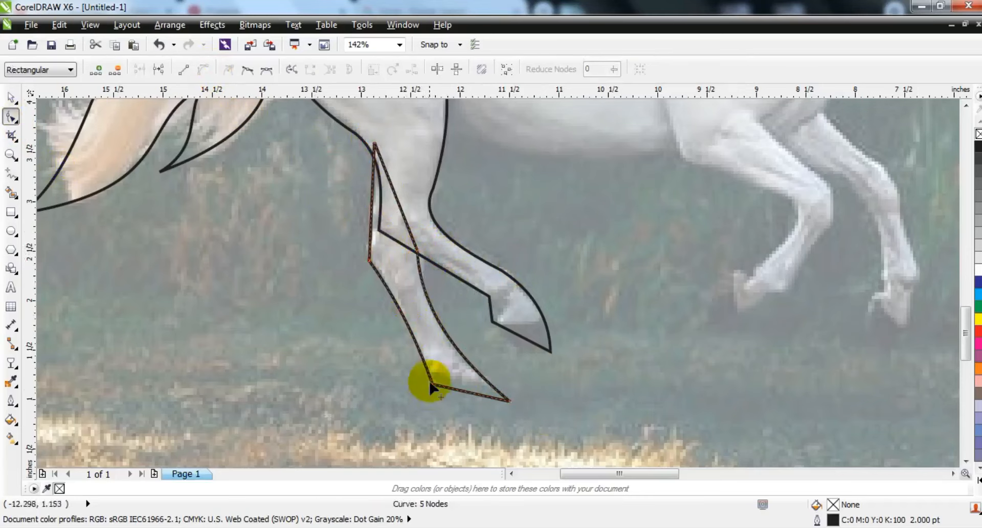
drag(432, 384, 429, 383)
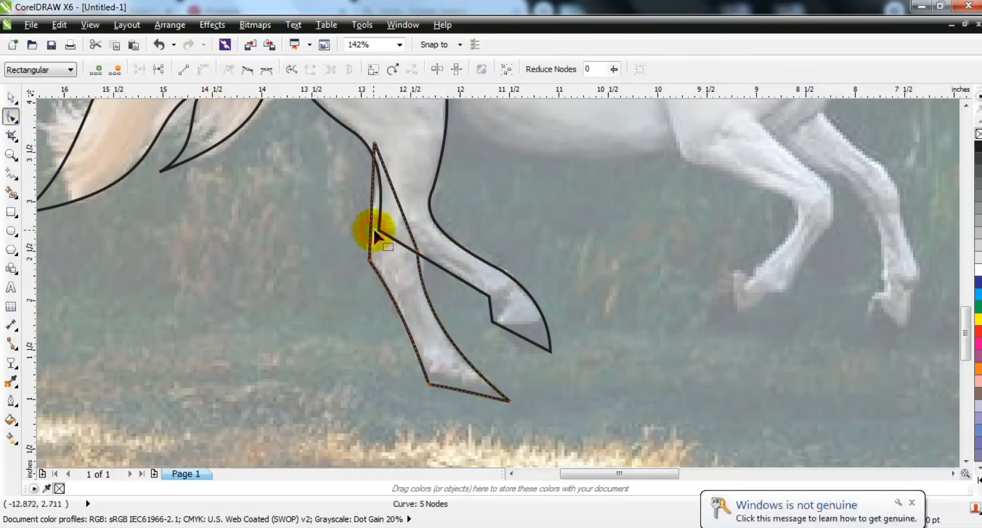
Start a straight-edged outline from behind the ears down the neck and shoulder and around the near foreleg to the chest.
click(11, 155)
right_click(390, 291)
right_click(400, 286)
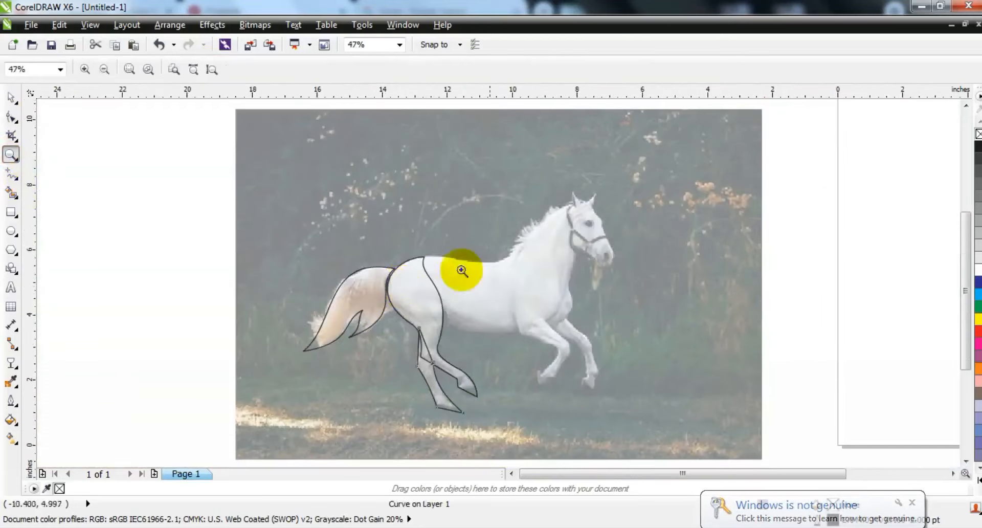
click(679, 397)
click(11, 174)
click(533, 110)
click(439, 234)
click(441, 313)
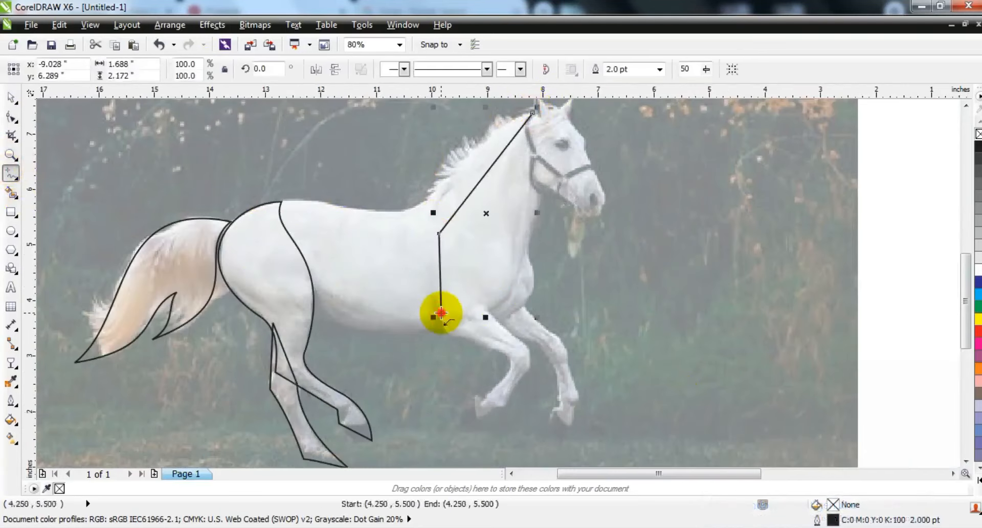
click(463, 405)
click(461, 439)
click(517, 375)
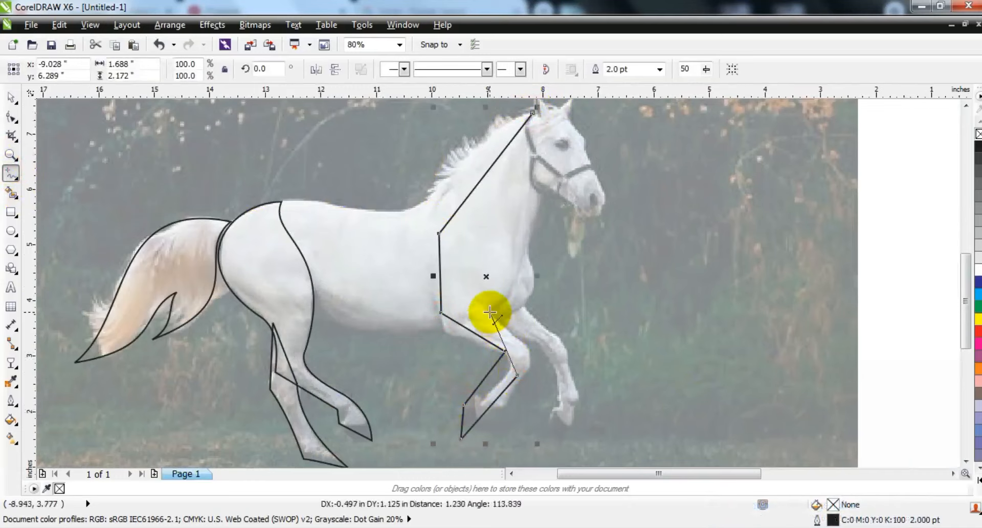
click(490, 312)
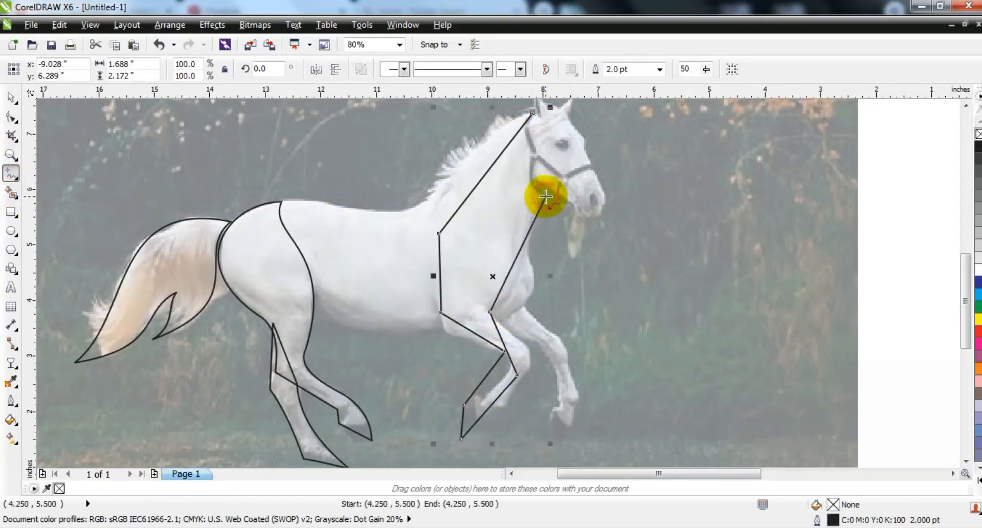
Continue the outline up the chest and around the muzzle, forehead and both ears, closing it behind the ears.
click(546, 197)
click(578, 222)
click(600, 210)
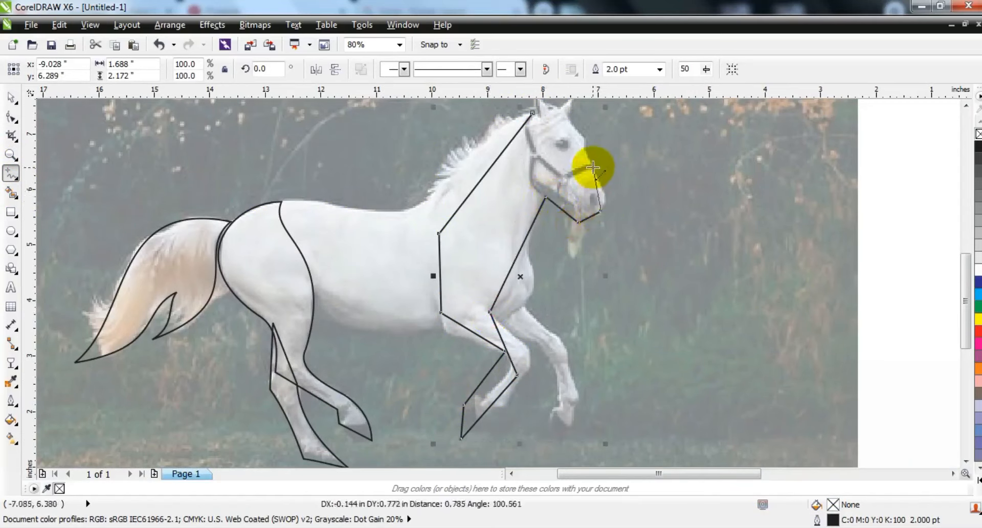
click(566, 114)
click(572, 140)
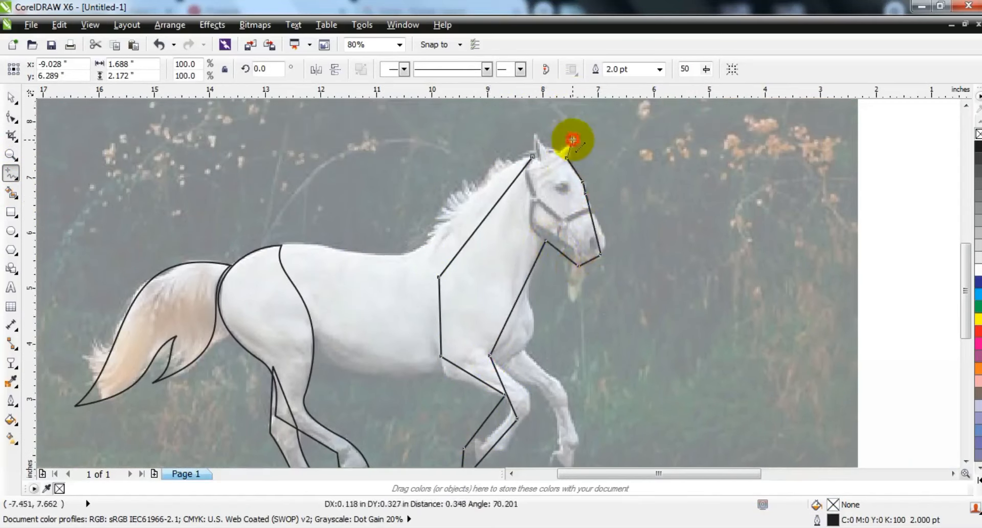
click(554, 154)
click(534, 135)
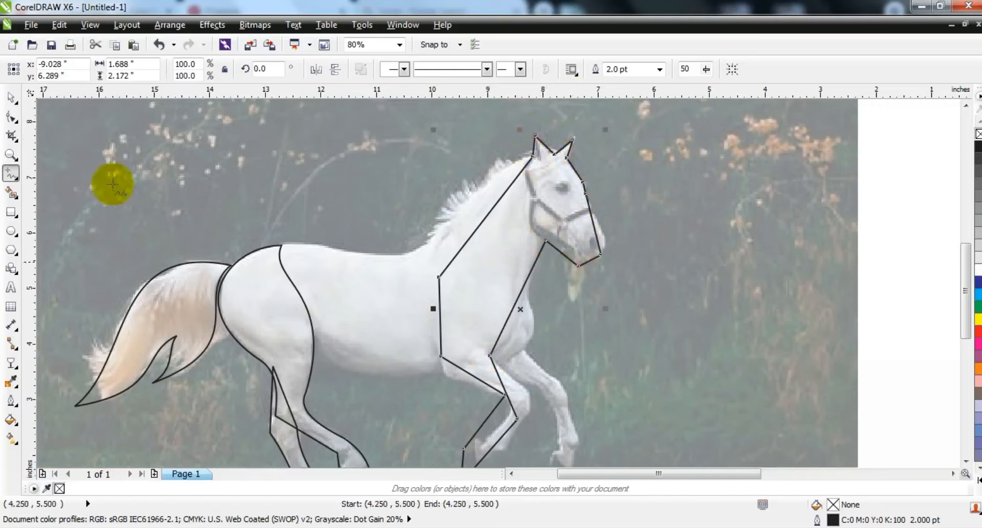
Convert the segments of the head and foreleg outline to curves and bend the neck and shoulder edge.
click(11, 117)
scroll(578, 386, down, 1)
click(439, 233)
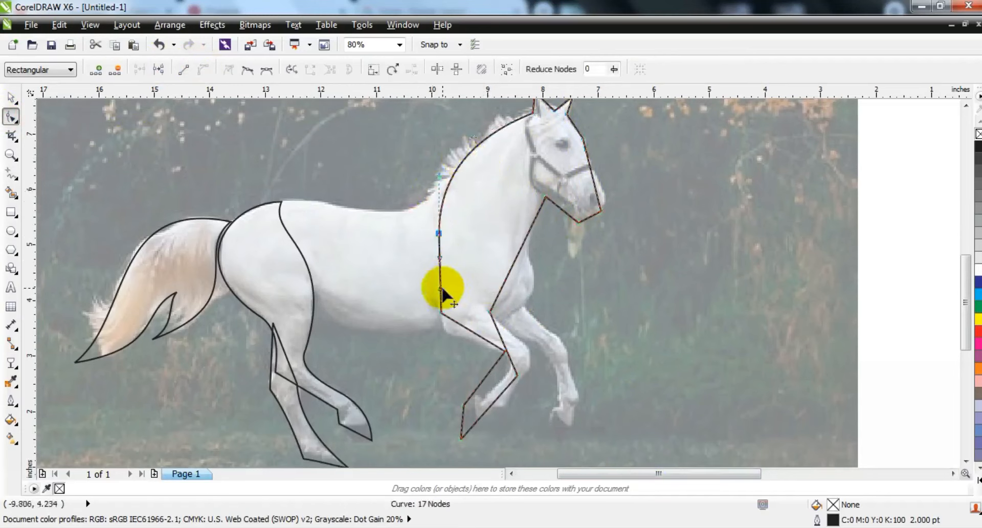
drag(435, 259, 434, 260)
Bend the lower shoulder edge, the elbow and the front of the near foreleg's knee to follow the photo.
drag(463, 306, 428, 338)
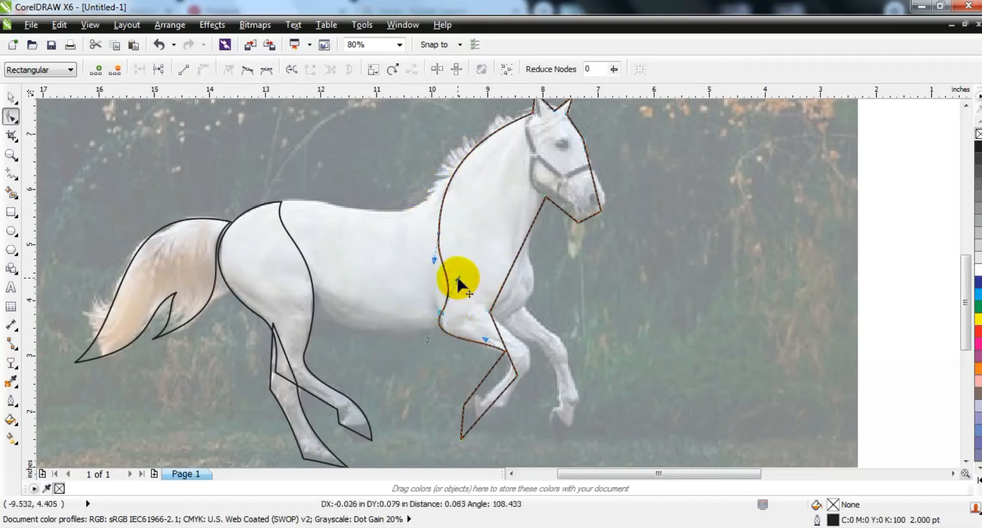
drag(457, 278, 456, 276)
click(435, 258)
drag(501, 337, 525, 347)
click(491, 312)
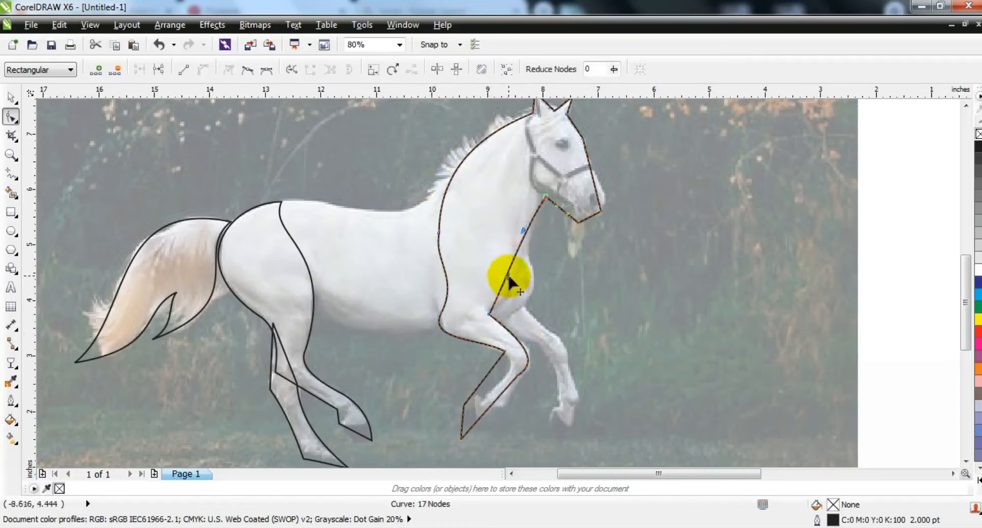
Curve the chest edge outward and bend the rear edge and knee of the near foreleg's lower part.
drag(523, 230, 510, 226)
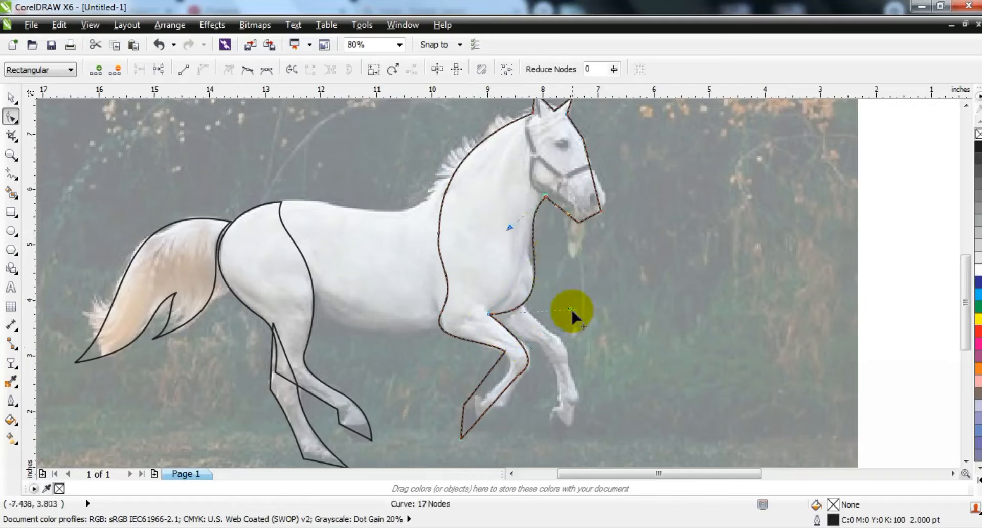
drag(480, 385, 483, 387)
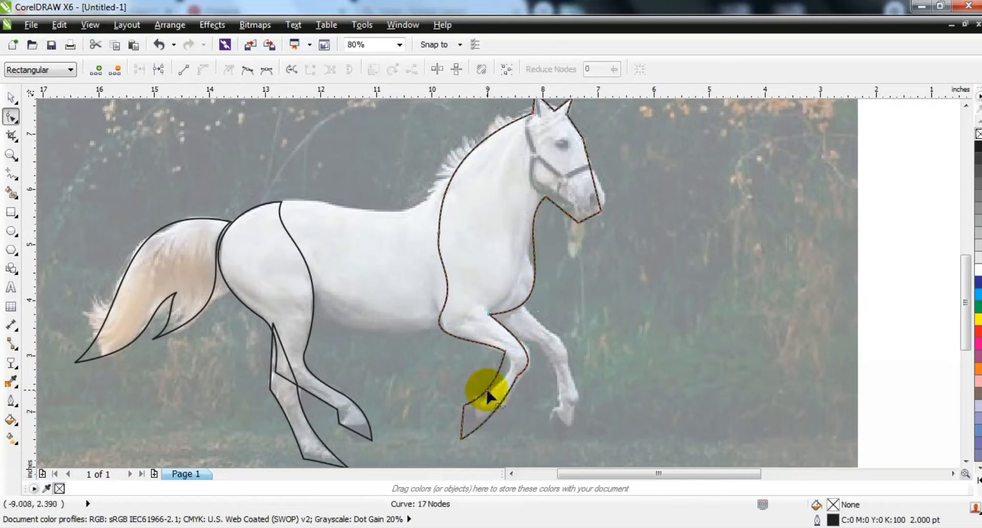
drag(506, 350, 522, 376)
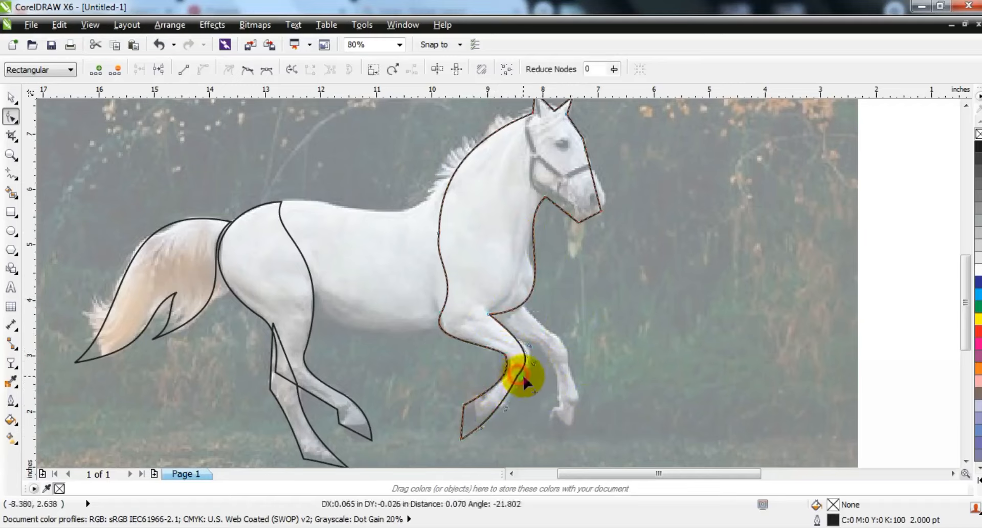
click(535, 343)
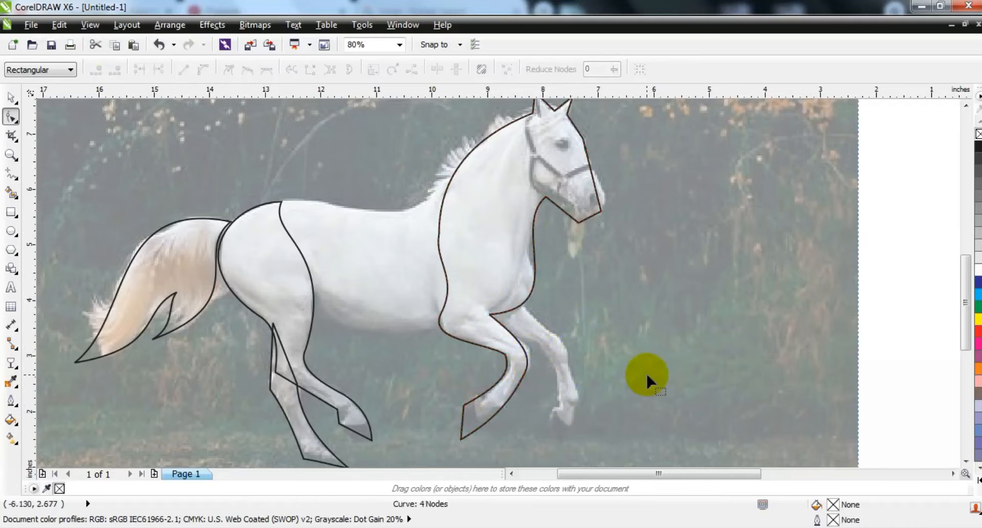
Bend the jaw, muzzle and nose edges to the photo and adjust the chin and ear nodes.
click(560, 207)
click(11, 155)
drag(339, 334, 743, 66)
click(10, 117)
drag(524, 295, 584, 282)
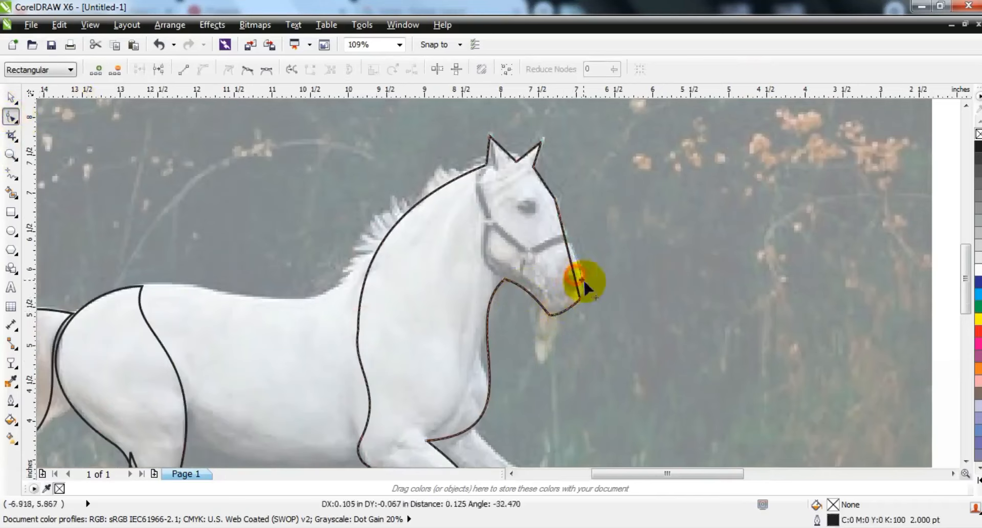
drag(562, 218, 570, 250)
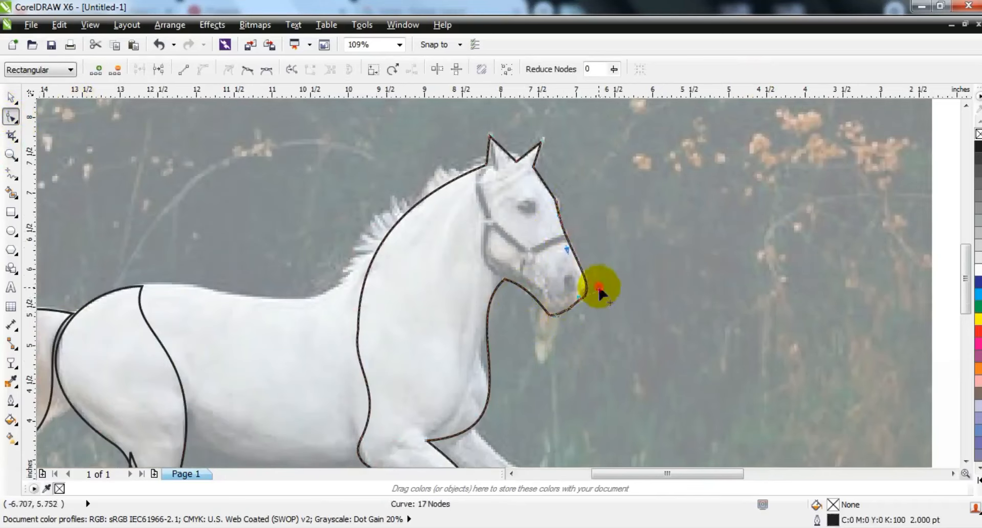
drag(551, 317, 549, 313)
drag(491, 154, 489, 154)
drag(486, 163, 535, 169)
Outline the torso with straight segments from the withers along the back, down the flank, along the belly and up the shoulder.
click(7, 154)
right_click(465, 185)
drag(171, 162, 675, 408)
click(11, 174)
click(547, 114)
click(365, 176)
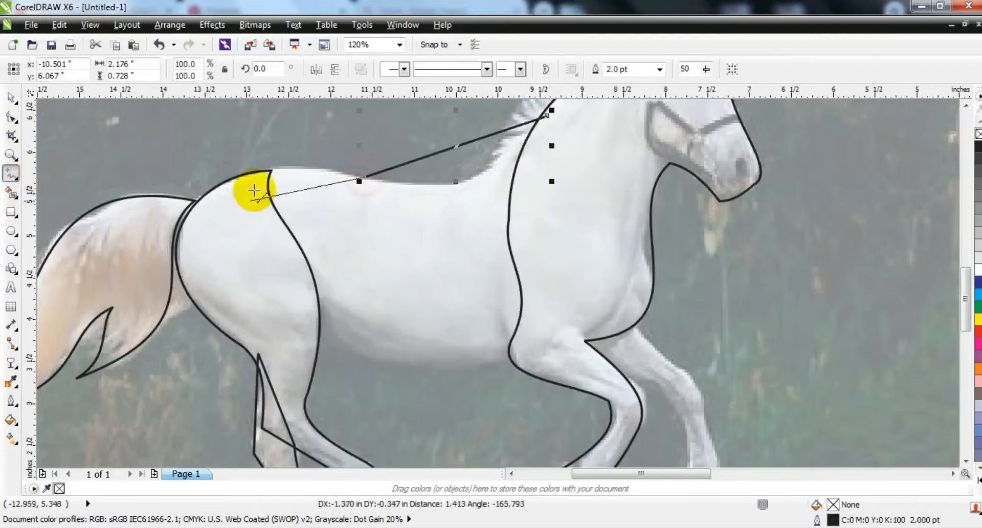
click(263, 173)
click(311, 332)
click(522, 359)
click(546, 114)
Convert the torso outline's segments to curves and bend the back and belly edges to follow the horse.
click(11, 116)
drag(226, 104, 628, 380)
click(205, 69)
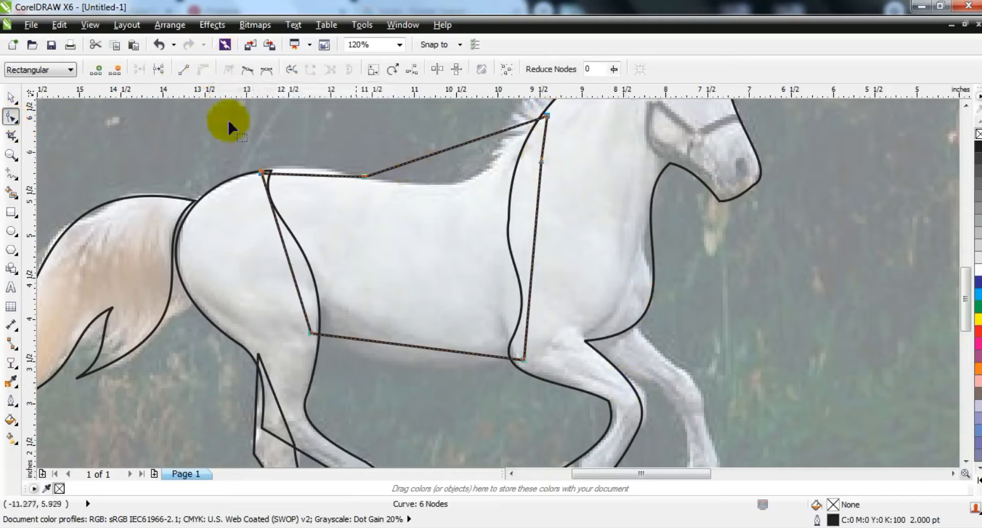
click(453, 153)
drag(471, 187, 515, 210)
drag(489, 136, 486, 141)
drag(308, 176, 261, 173)
click(343, 337)
drag(407, 346, 408, 360)
click(278, 320)
drag(311, 334, 312, 332)
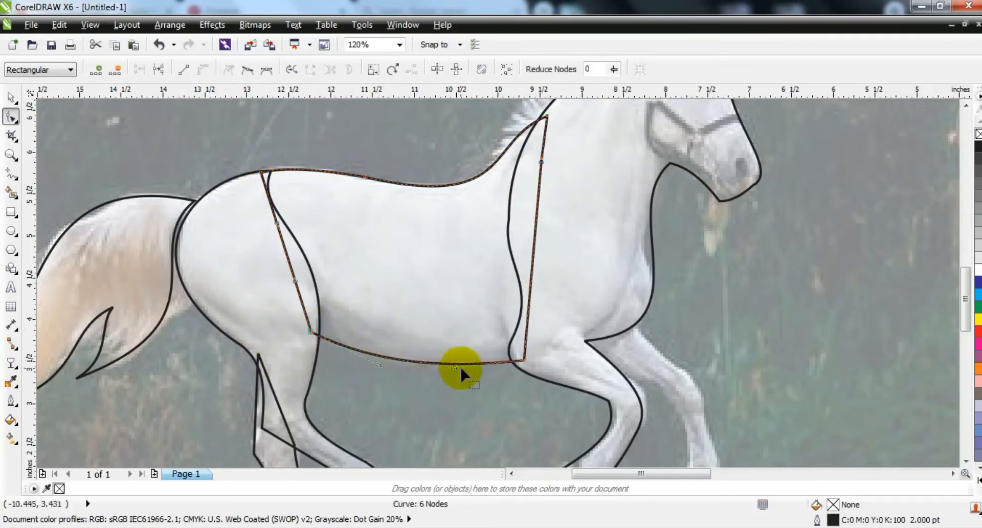
Outline the far foreleg with straight segments around the knee and hoof, closing the shape inside the chest.
click(10, 155)
right_click(412, 250)
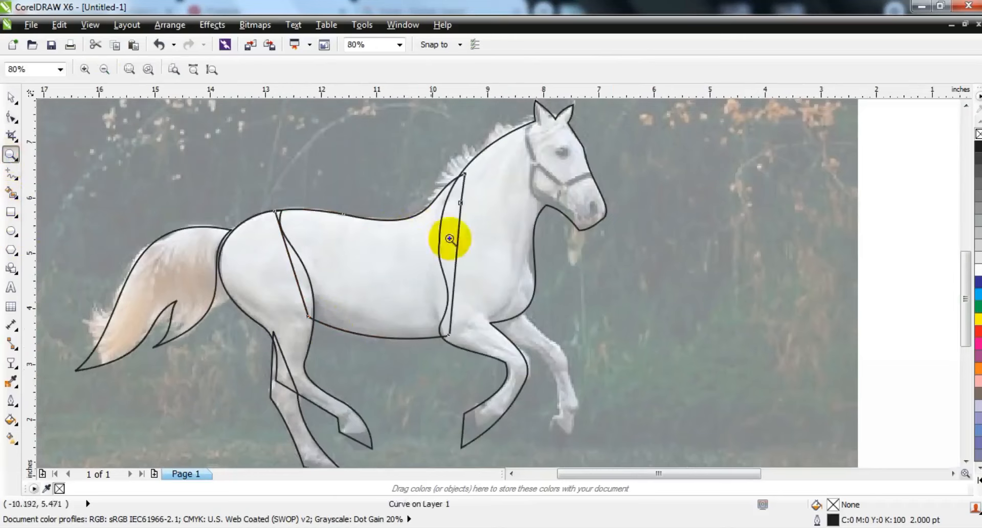
drag(451, 246, 625, 446)
click(11, 174)
click(476, 208)
scroll(567, 307, down, 1)
scroll(499, 283, up, 1)
double_click(497, 276)
double_click(520, 359)
double_click(485, 447)
double_click(464, 394)
double_click(479, 369)
double_click(402, 247)
double_click(352, 232)
double_click(319, 177)
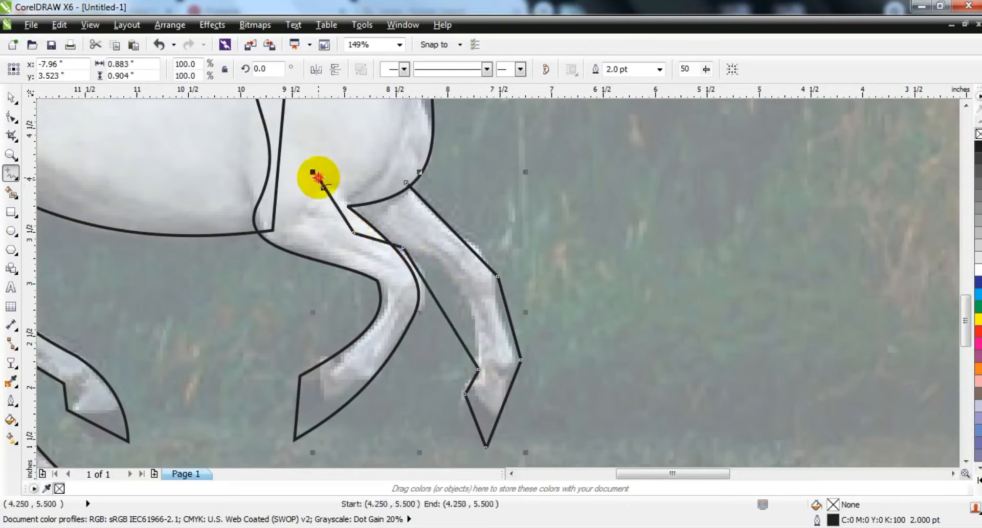
click(406, 183)
Convert the far foreleg outline's segments to curves and bend its front and rear edges to the photo.
click(11, 116)
drag(277, 173, 579, 453)
click(199, 70)
drag(442, 313, 461, 299)
drag(473, 251, 479, 241)
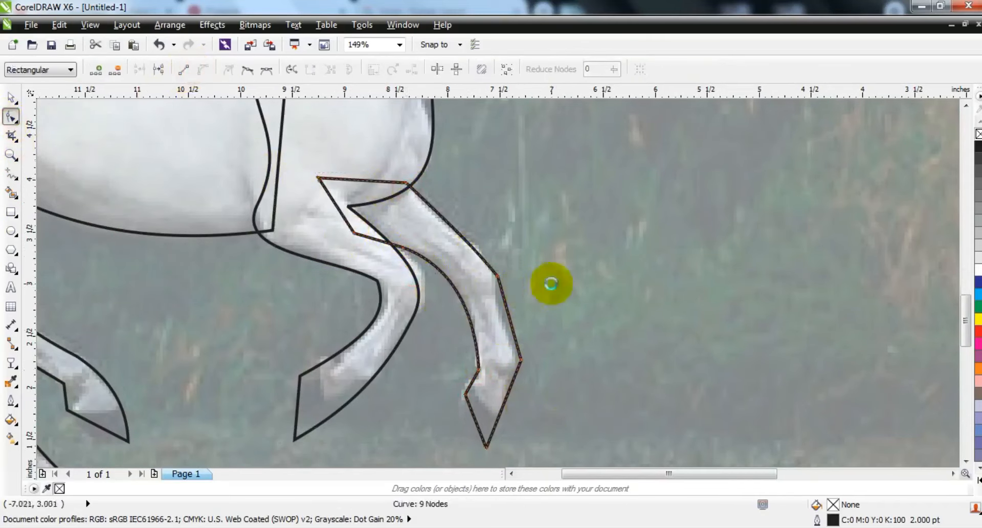
Fill all six traced horse shapes with 10% black and move them off the photo onto the empty area beside the tail.
key(F3)
click(11, 97)
drag(175, 143, 591, 347)
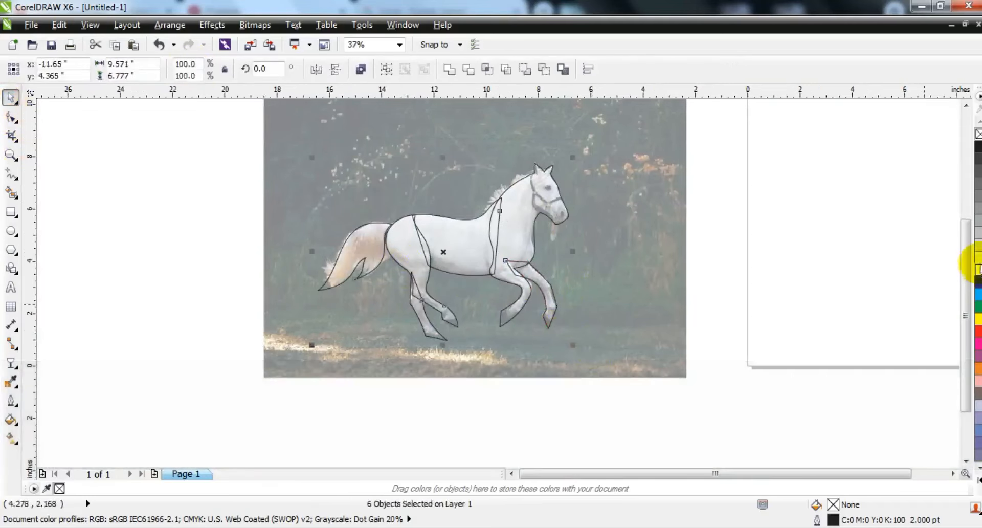
click(978, 265)
click(513, 475)
click(513, 476)
drag(667, 253, 350, 261)
click(408, 363)
Send the torso to the back, followed by the far hind leg and the far foreleg.
click(317, 235)
key(shift+Page_Down)
click(289, 319)
shift+click(420, 300)
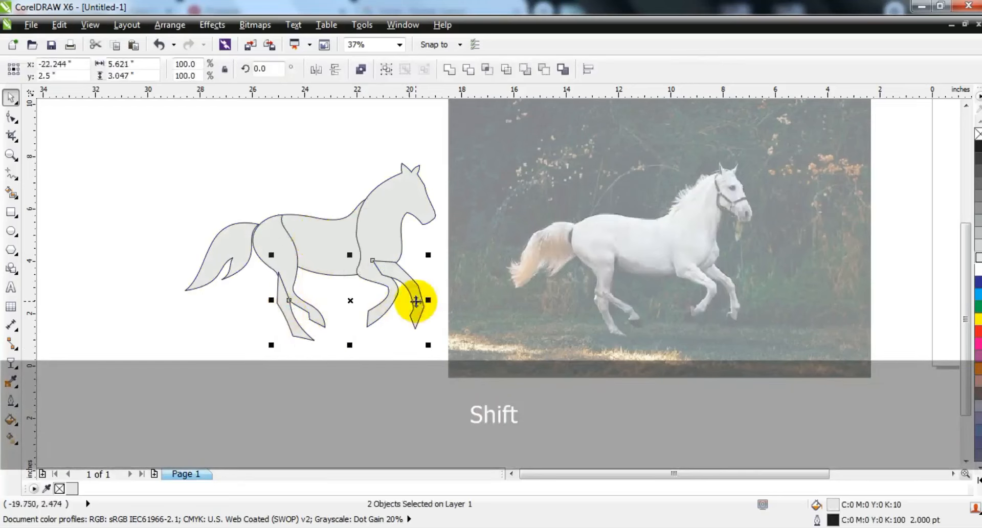
key(shift+Page_Down)
click(377, 370)
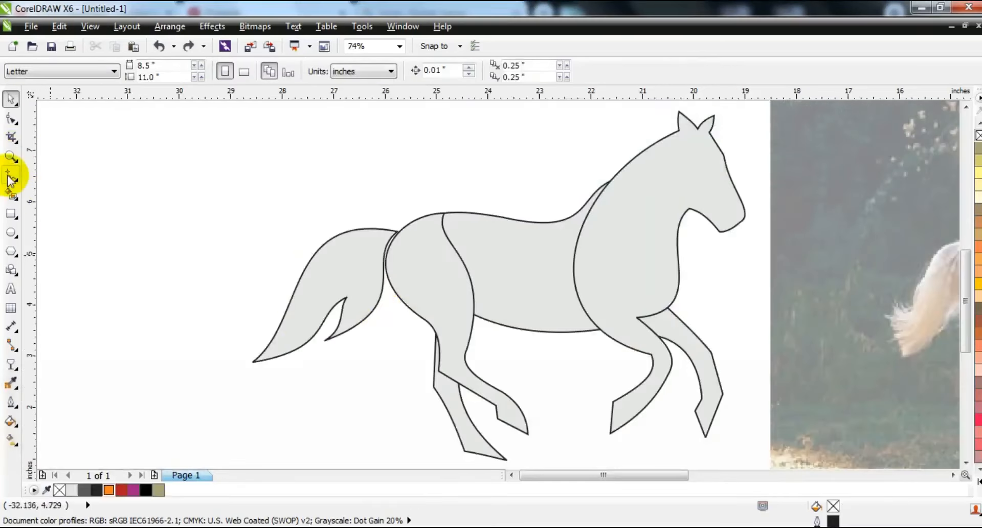
Draw a line about 3 inches long across the torso from haunch to shoulder and bend it into a shallow downward curve.
click(10, 176)
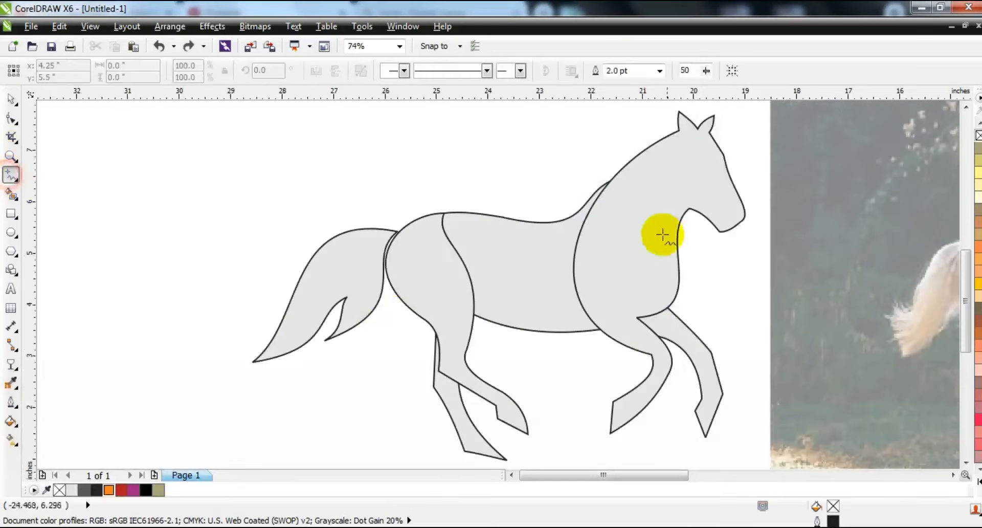
click(439, 256)
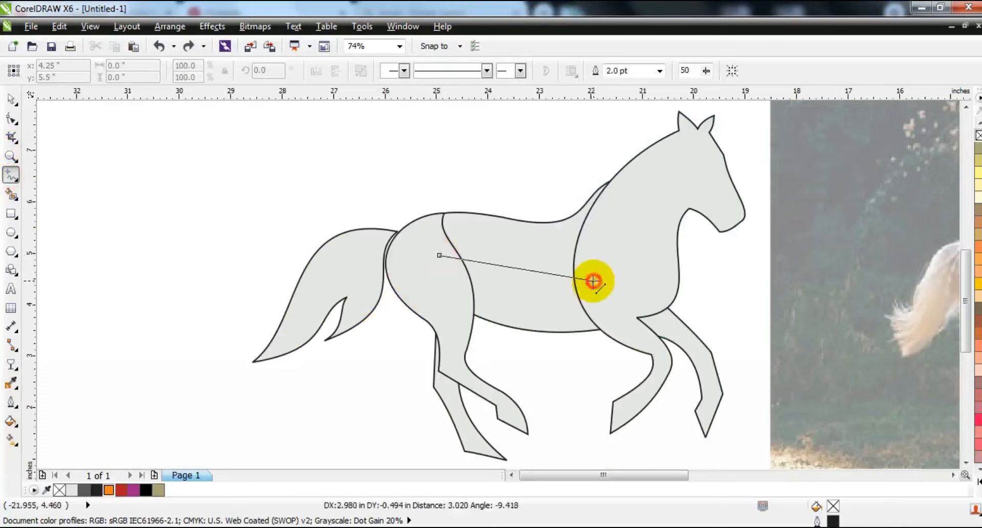
click(594, 281)
click(11, 118)
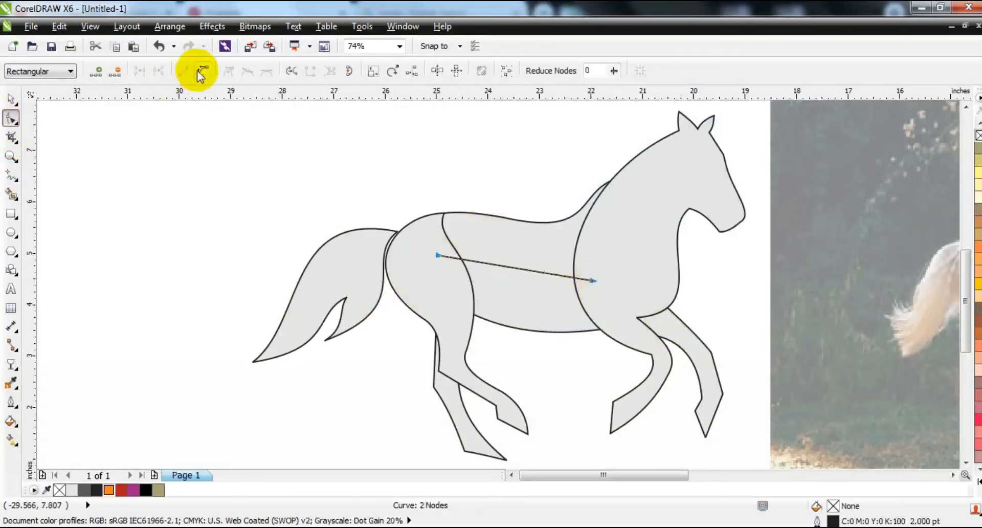
drag(520, 271, 520, 276)
drag(594, 281, 597, 273)
drag(436, 256, 438, 251)
drag(487, 287, 486, 285)
click(11, 98)
Create a separate filled shape from the torso area above the dividing curve with Smart Fill.
click(10, 194)
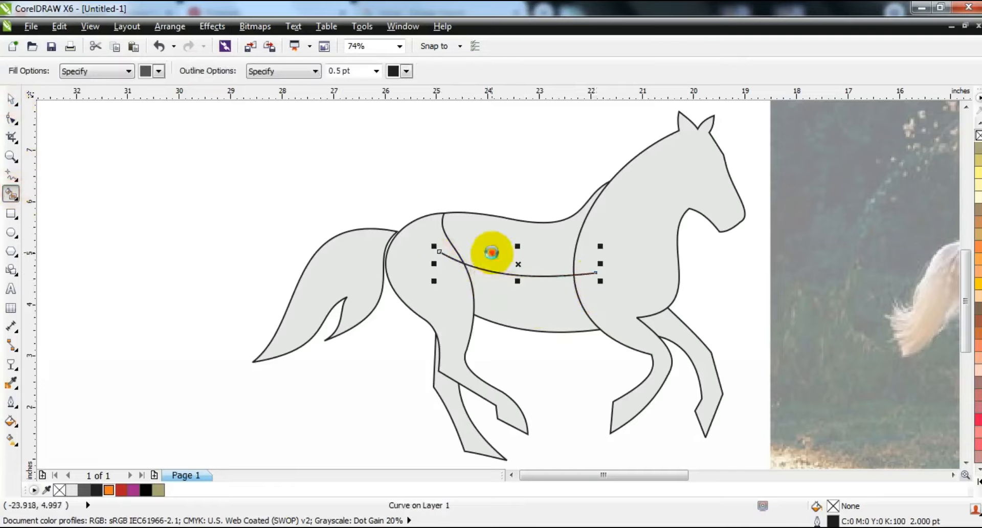
click(492, 253)
click(10, 99)
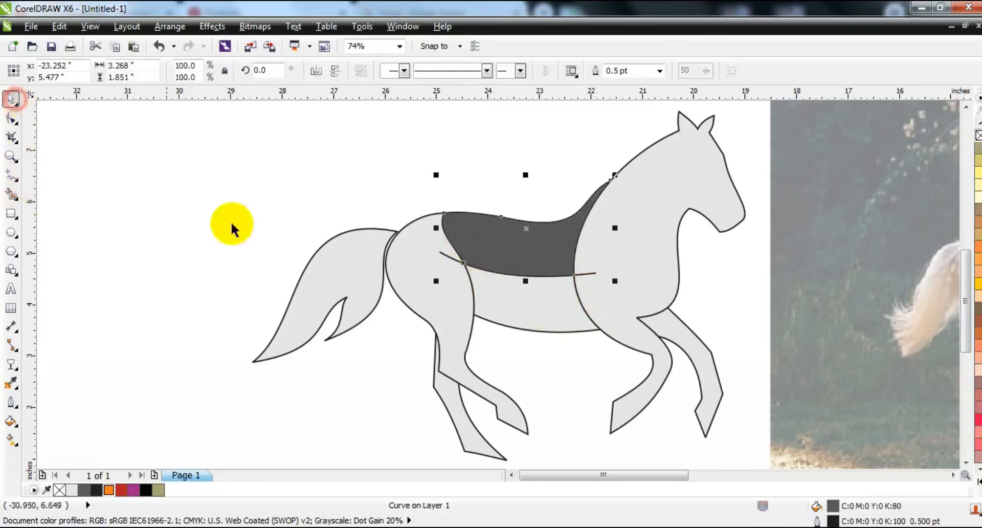
Give the upper torso shape a linear fountain fill running from red through orange to yellow towards the shoulder.
click(121, 490)
key(g)
drag(547, 260, 547, 259)
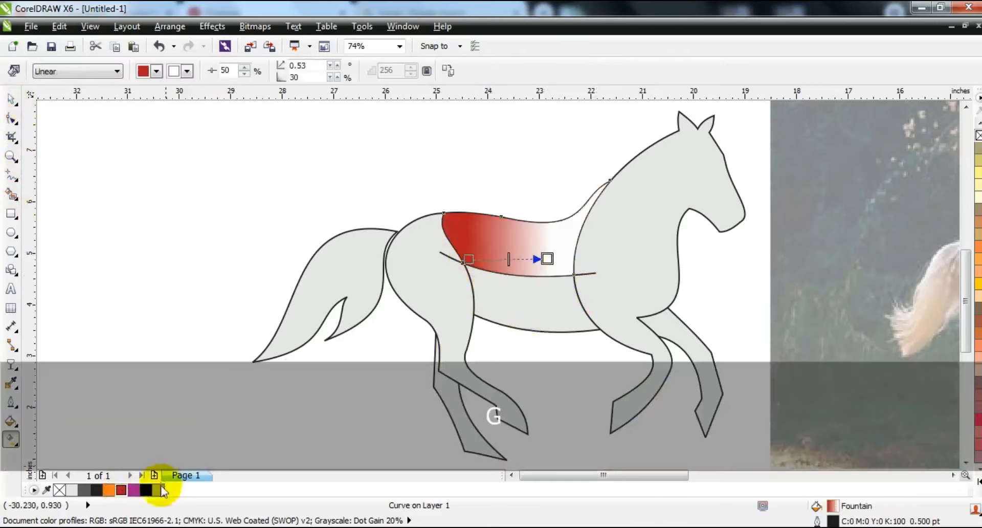
drag(109, 490, 503, 262)
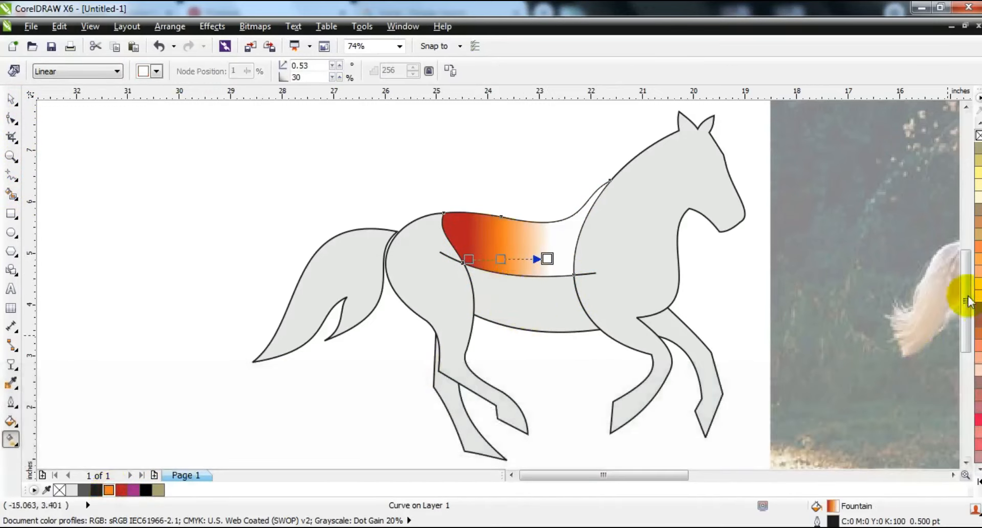
drag(978, 284, 613, 254)
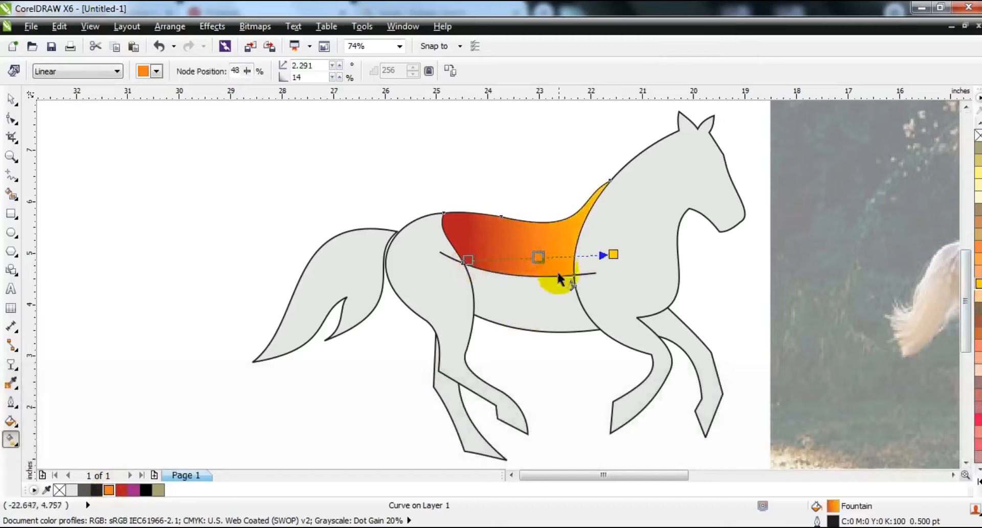
Copy the fill properties from the upper torso shape to the lower torso.
click(11, 99)
click(500, 314)
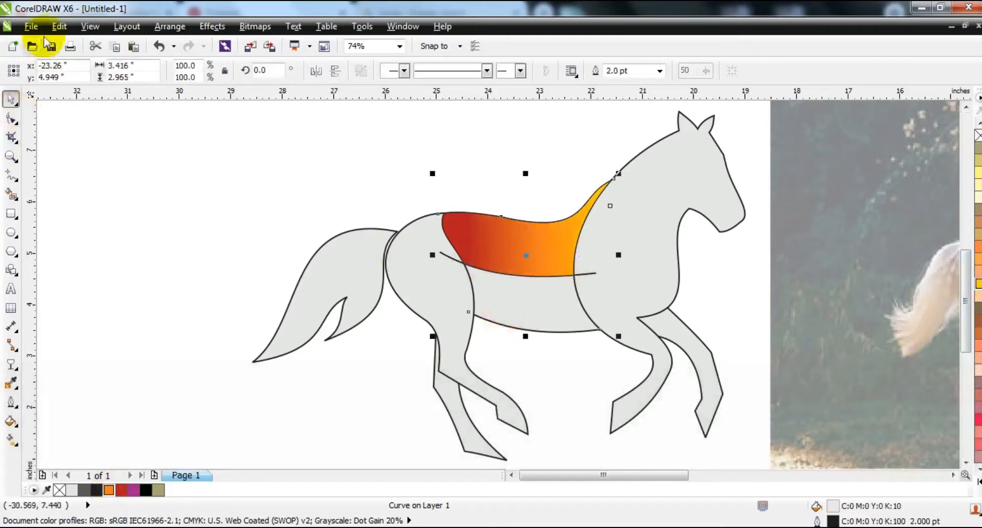
click(62, 28)
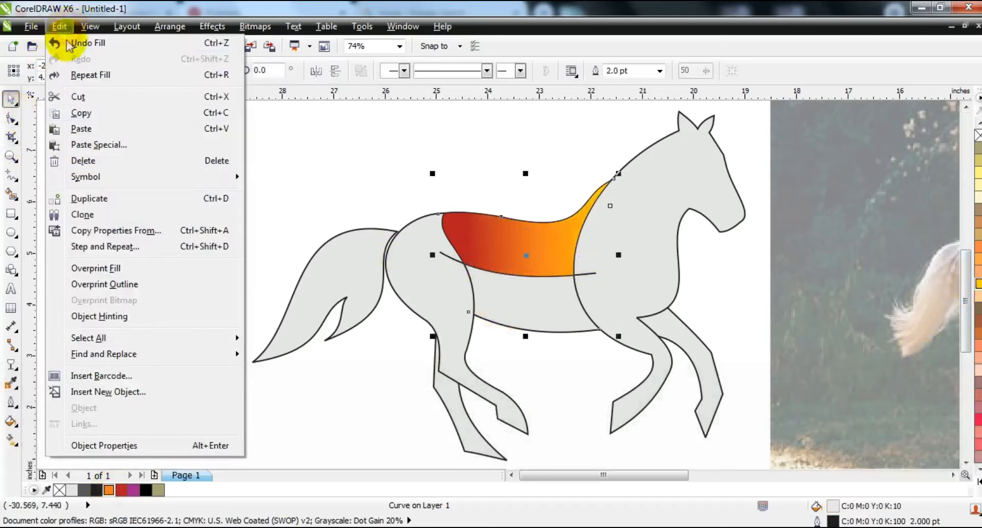
click(85, 239)
click(512, 291)
click(497, 256)
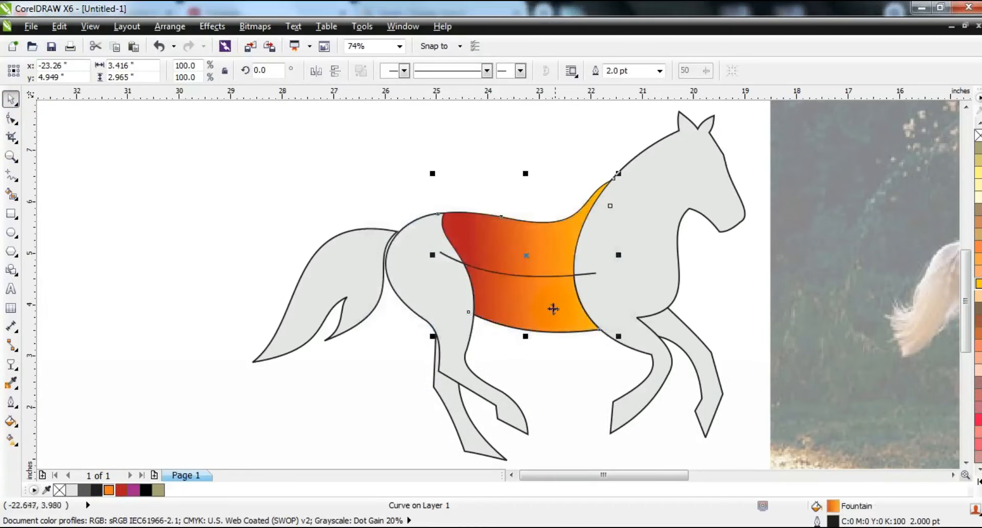
Shift the lower torso's gradient towards the chest so that its red portion covers more of the belly.
key(g)
drag(608, 300, 713, 286)
drag(463, 305, 505, 307)
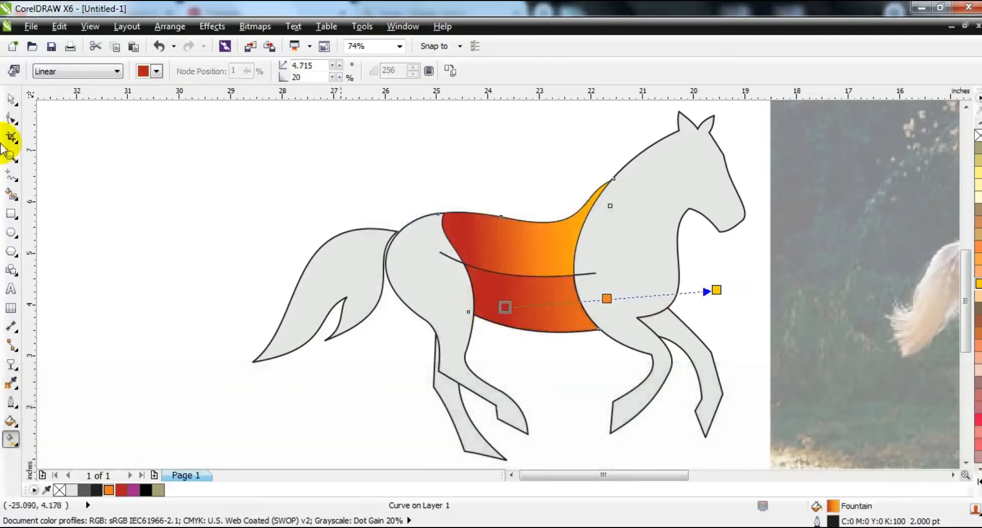
Delete the curved dividing line across the torso.
click(10, 99)
key(Escape)
click(596, 274)
key(Delete)
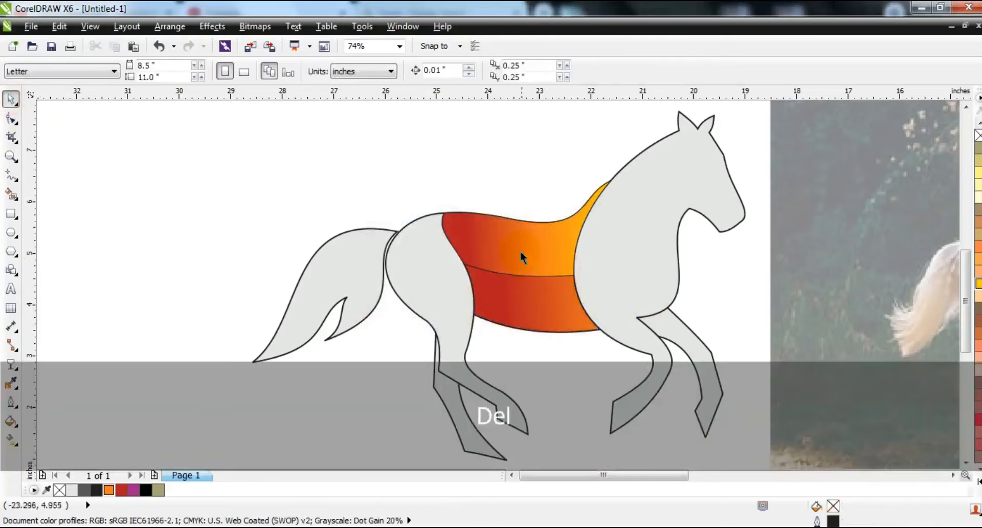
Remove the outline from both the upper and lower torso shapes.
click(523, 253)
shift+click(540, 315)
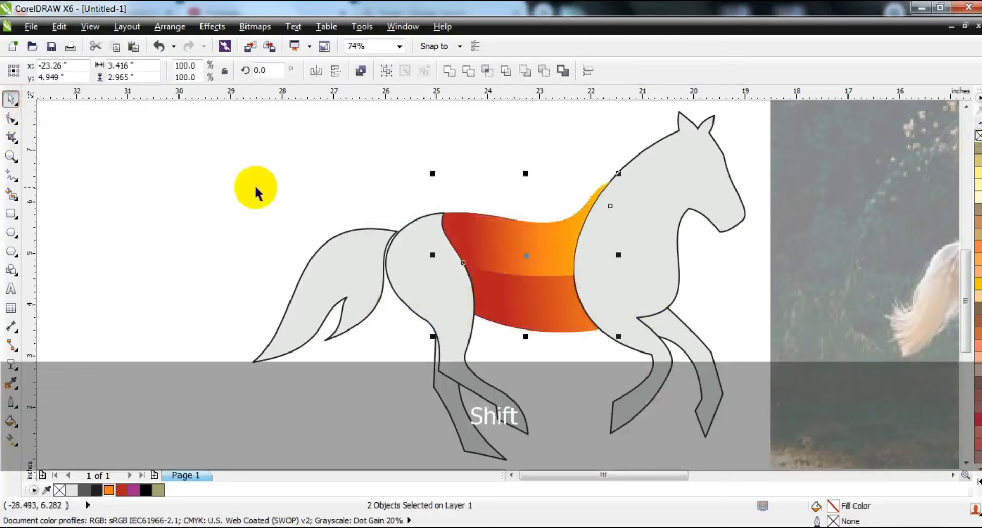
click(255, 187)
key(F3)
key(Escape)
Draw a straight-segmented dividing line from above the croup down the thigh to the hock and out behind the hind leg.
click(11, 157)
drag(285, 203, 522, 350)
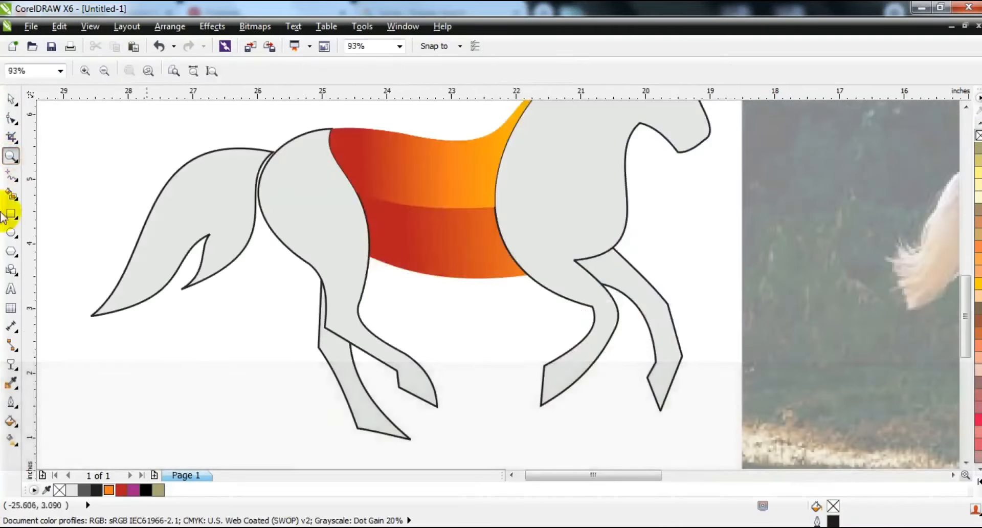
click(12, 175)
drag(371, 104, 365, 104)
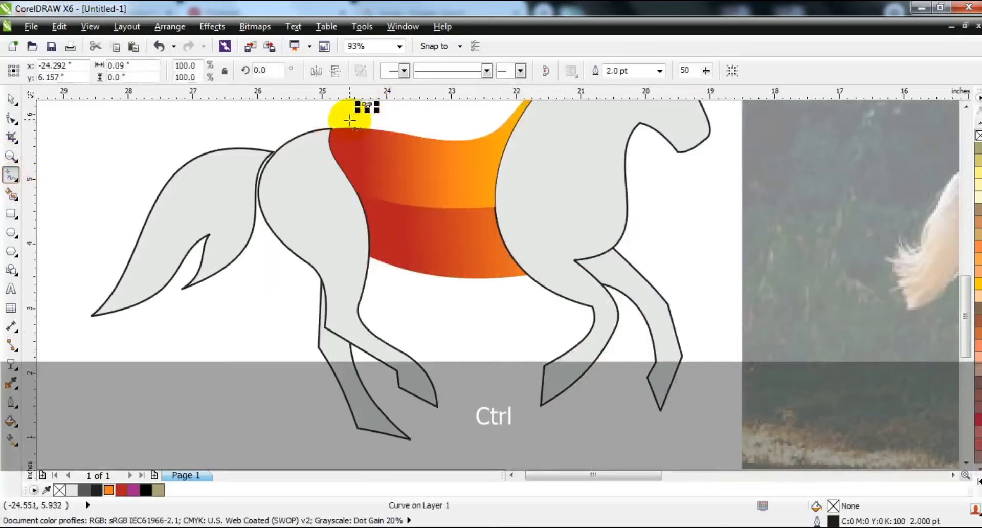
key(ctrl+z)
click(357, 113)
click(333, 127)
click(331, 130)
click(325, 330)
click(275, 377)
click(6, 119)
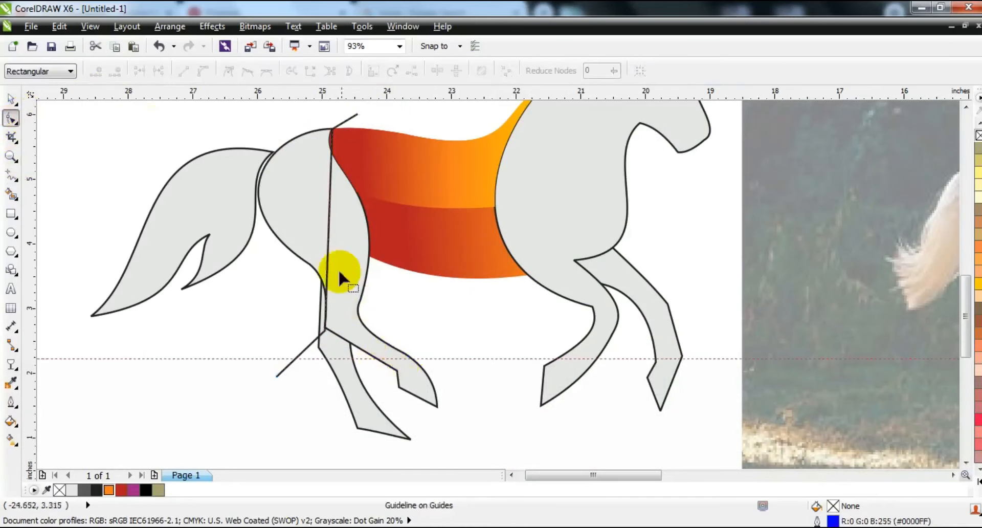
key(ctrl+z)
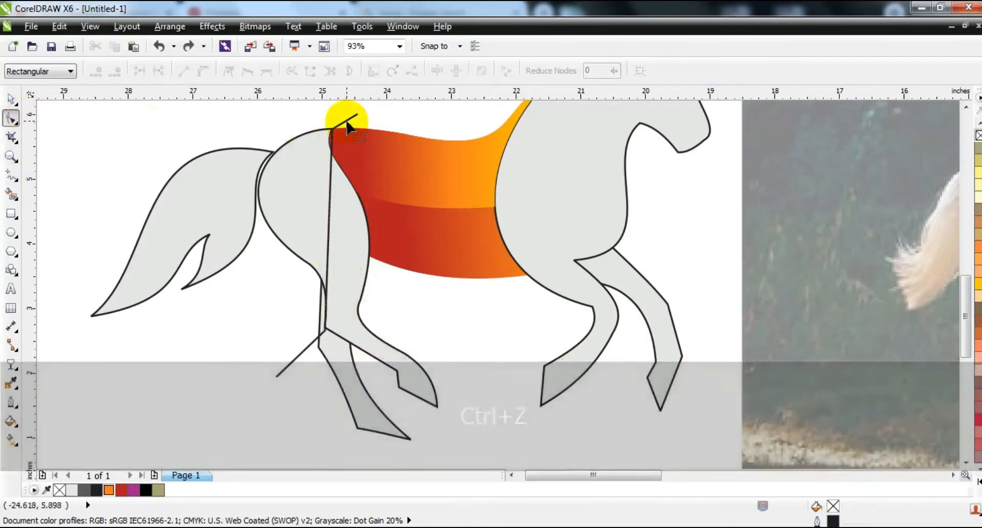
Bend the dividing line's thigh segment into an S-curve running from the croup down to the hock.
click(347, 123)
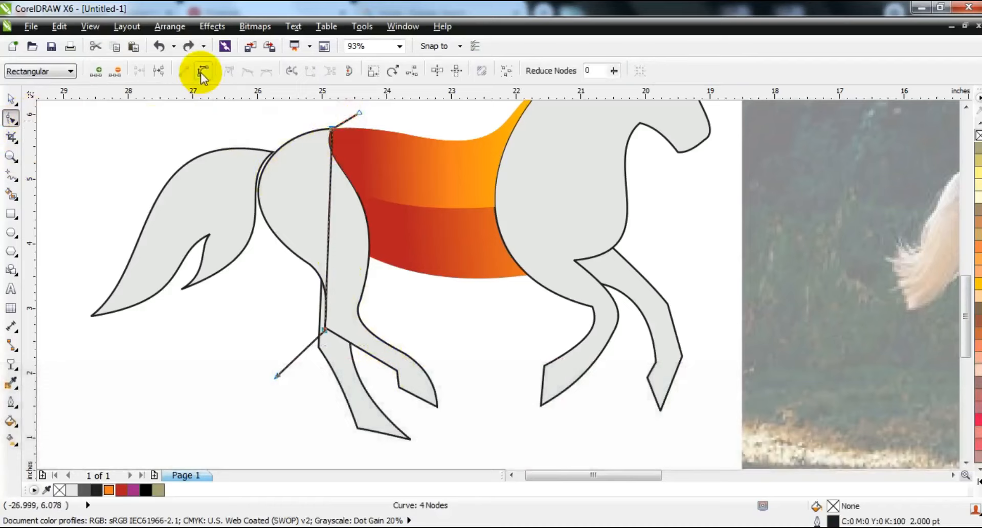
drag(330, 200, 368, 265)
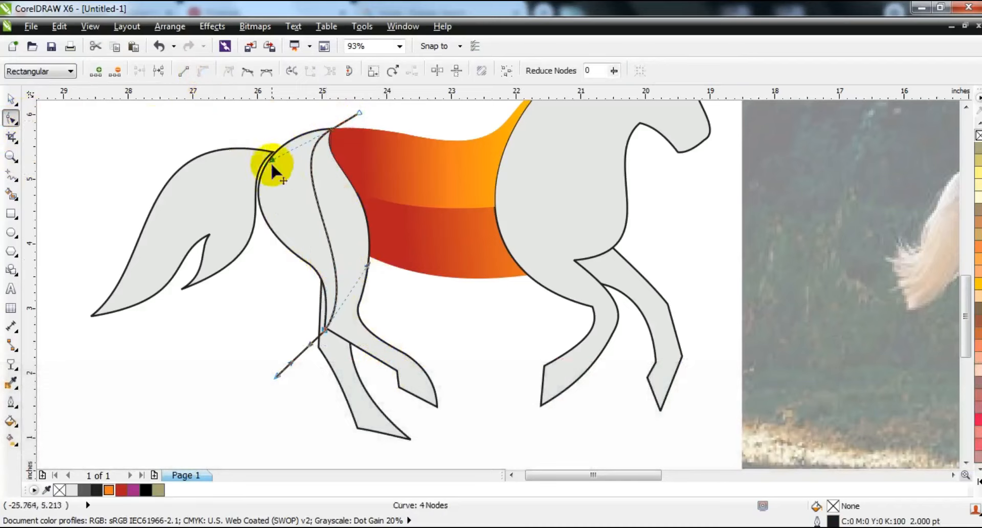
drag(270, 160, 245, 163)
drag(368, 265, 385, 260)
Create a separate dark grey filled shape from the rear section of the hindquarter and delete the dividing line.
click(12, 196)
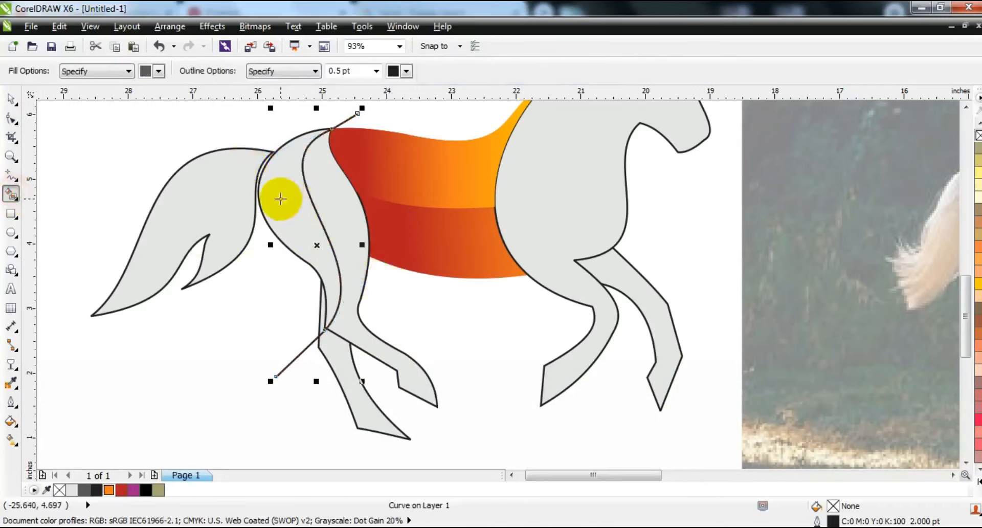
click(280, 193)
click(11, 98)
key(Escape)
click(306, 348)
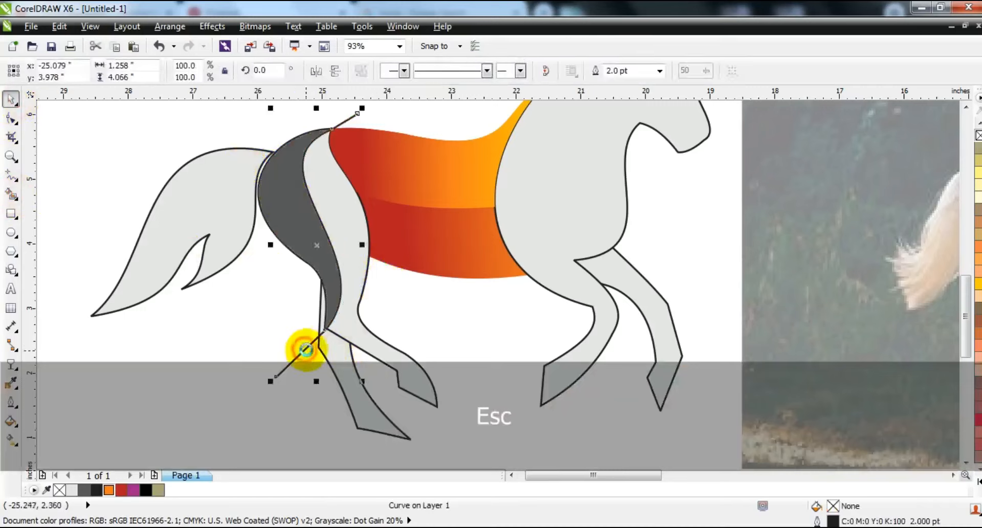
key(Delete)
Fill the rear thigh section with a linear gradient from purple at the hock through red and orange to yellow at the croup.
click(320, 260)
click(134, 490)
key(g)
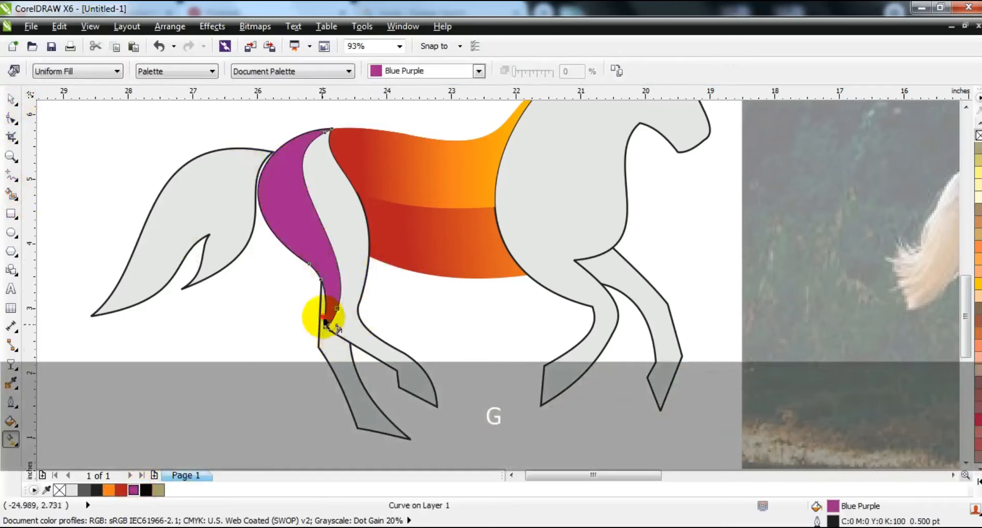
drag(322, 318, 315, 195)
click(121, 489)
drag(254, 337, 318, 250)
drag(108, 489, 317, 224)
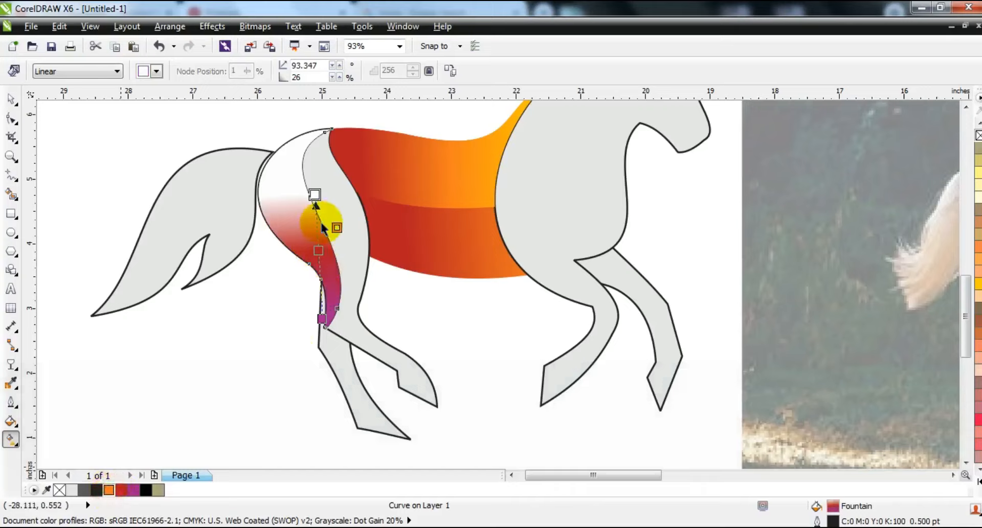
drag(314, 194, 303, 128)
drag(322, 318, 322, 342)
Copy the rear thigh's gradient to the near hind leg shape and stretch it from yellow above the croup to purple below the hoof.
click(9, 101)
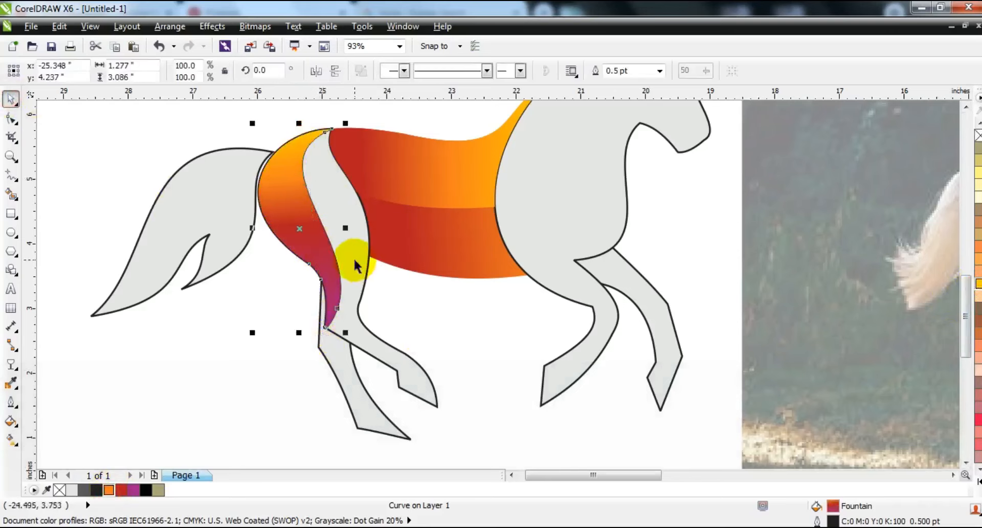
key(ctrl+shift+a)
click(500, 296)
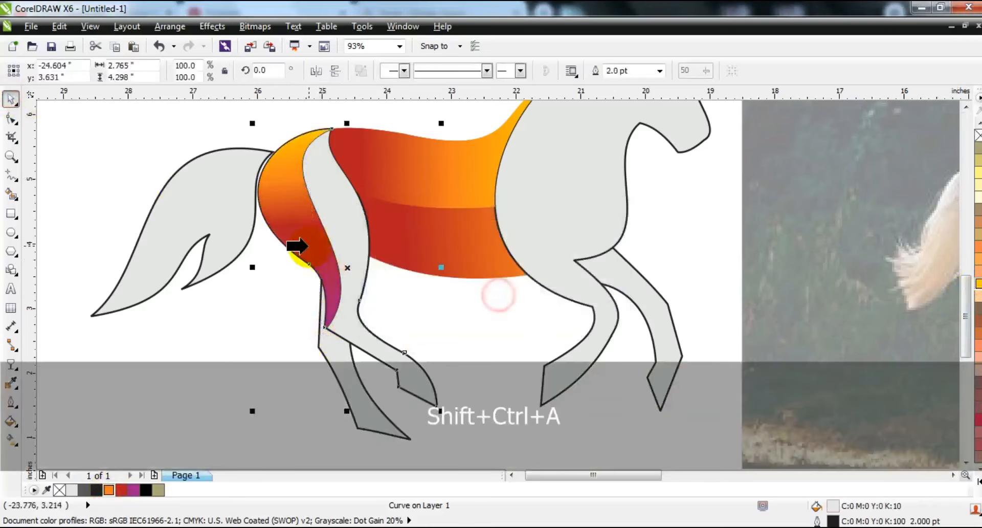
click(397, 348)
key(g)
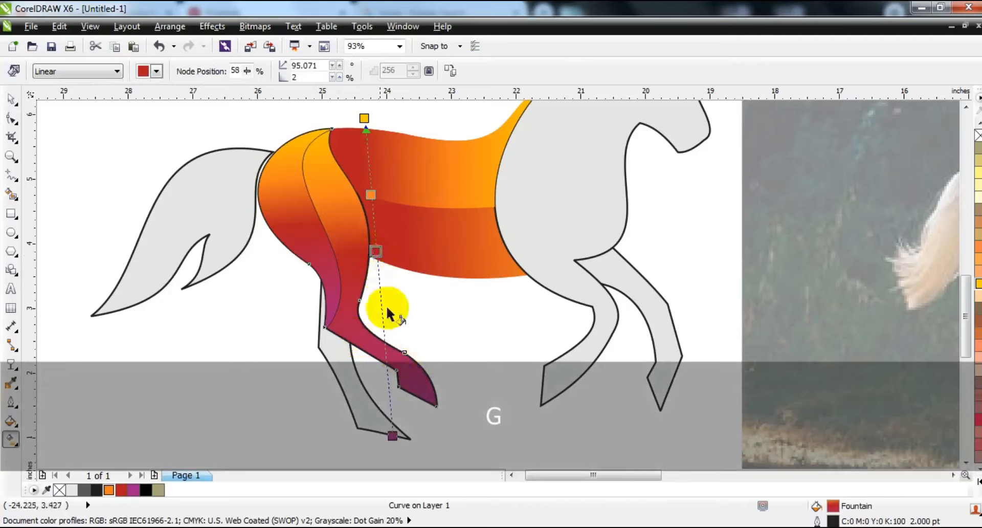
key(F3)
click(399, 395)
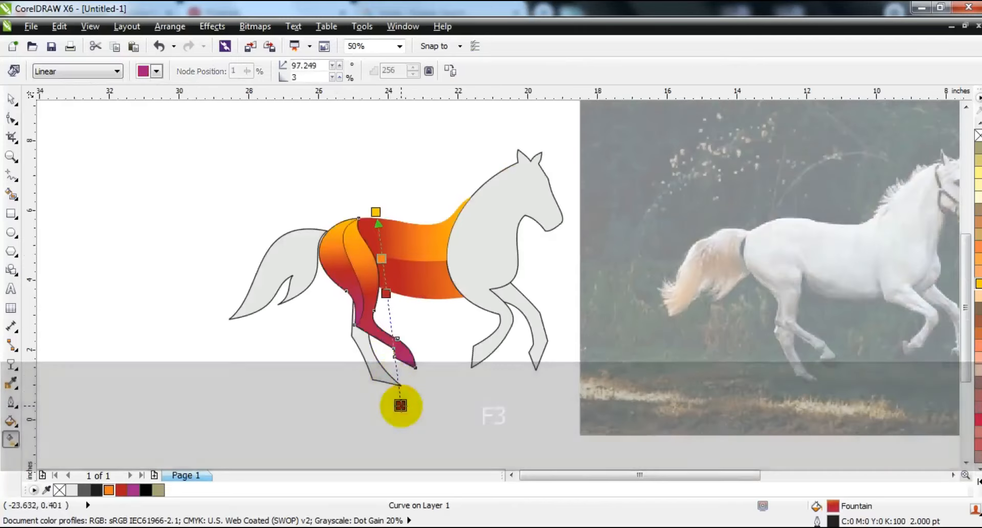
Remove the outline from both the rear thigh section and the near hind leg.
click(10, 99)
shift+click(356, 256)
shift+click(359, 255)
shift+click(337, 253)
right_click(978, 136)
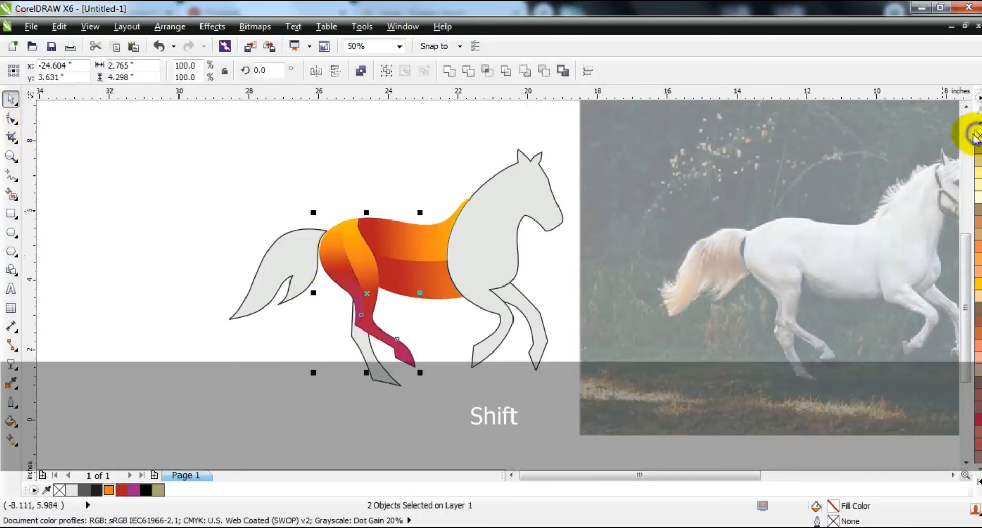
click(395, 164)
Copy the lower torso's gradient to the far hind leg, run it from yellow at the hock to red at the hoof, and remove its outline.
click(10, 156)
drag(212, 188, 537, 402)
click(8, 102)
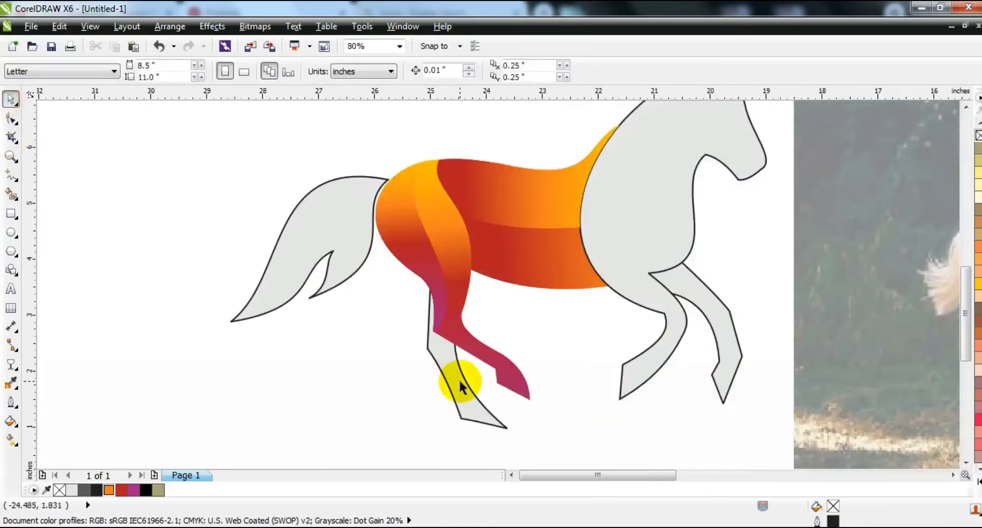
ctrl+click(454, 383)
key(ctrl+shift+a)
click(506, 294)
click(472, 362)
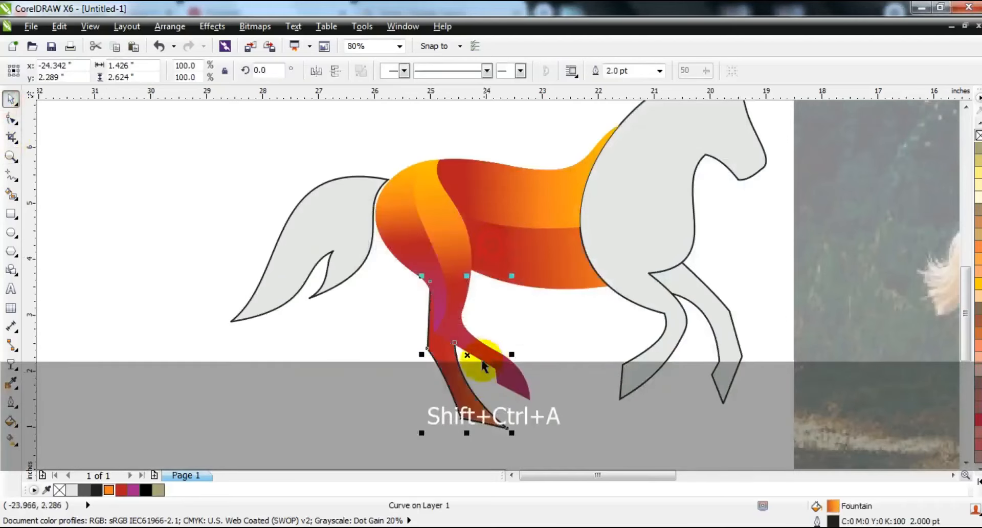
key(g)
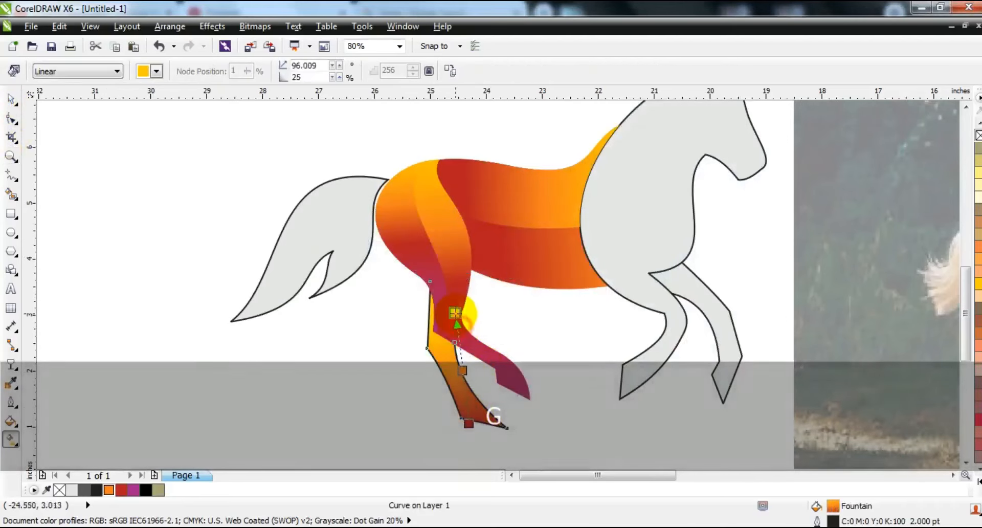
click(11, 97)
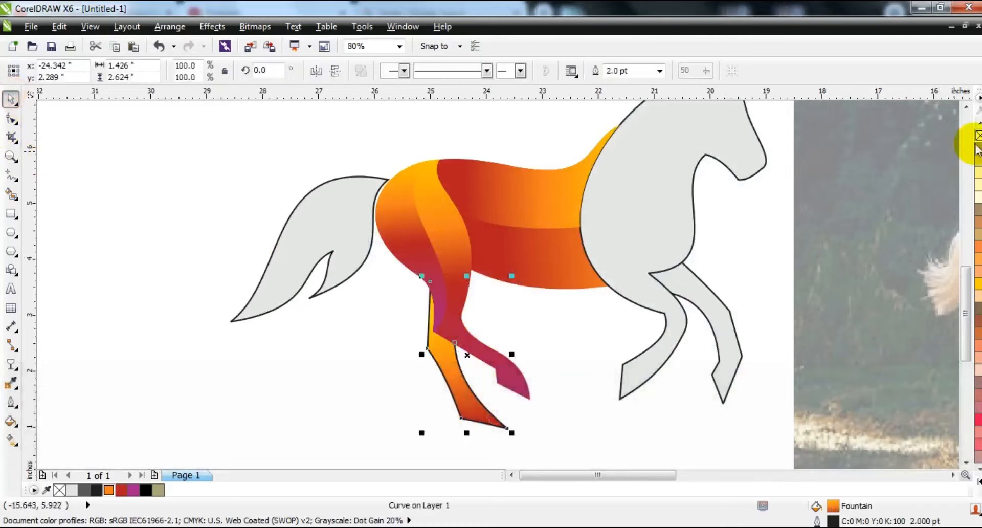
click(287, 385)
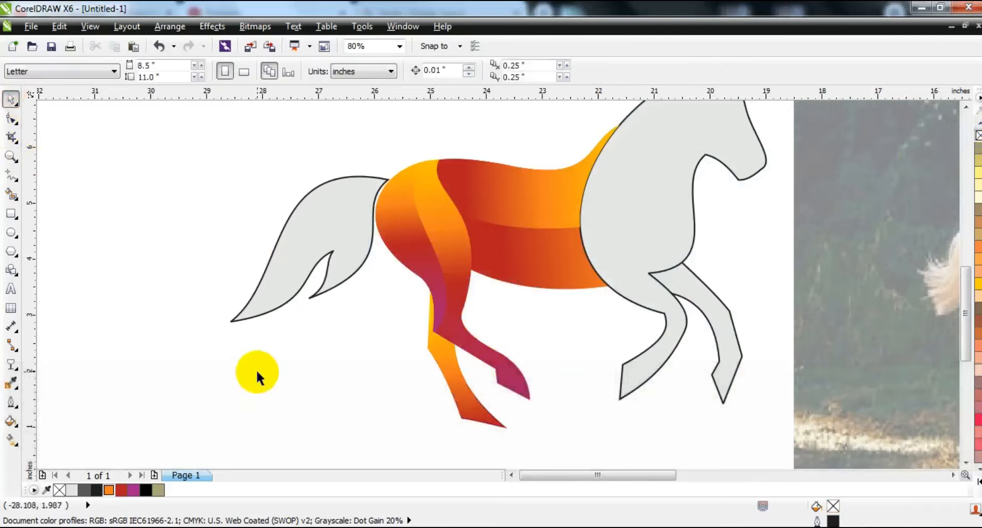
Draw a dividing line from the croup to just past the tail tip and bend it into an S-curve along the tail.
click(9, 178)
click(407, 174)
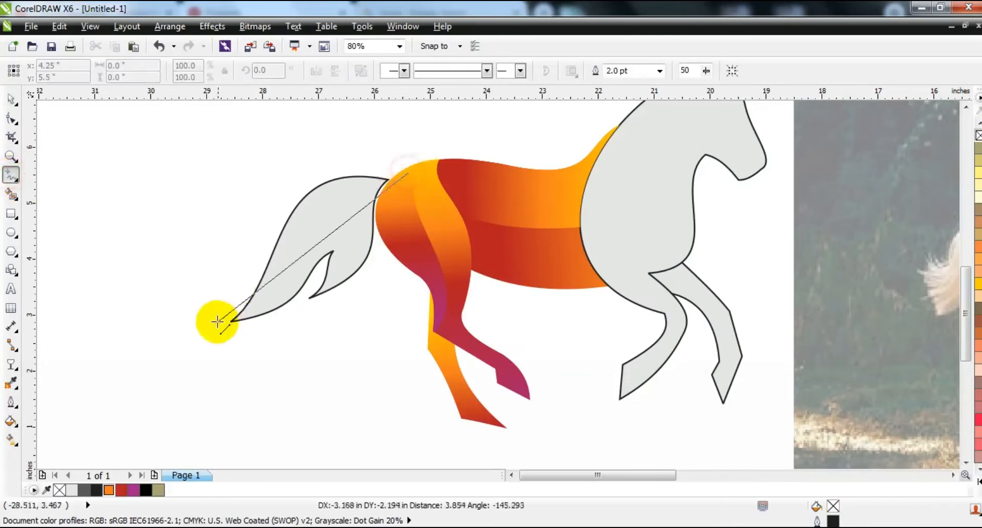
click(222, 328)
click(4, 121)
drag(99, 132, 510, 370)
drag(344, 190, 316, 237)
drag(284, 281, 333, 248)
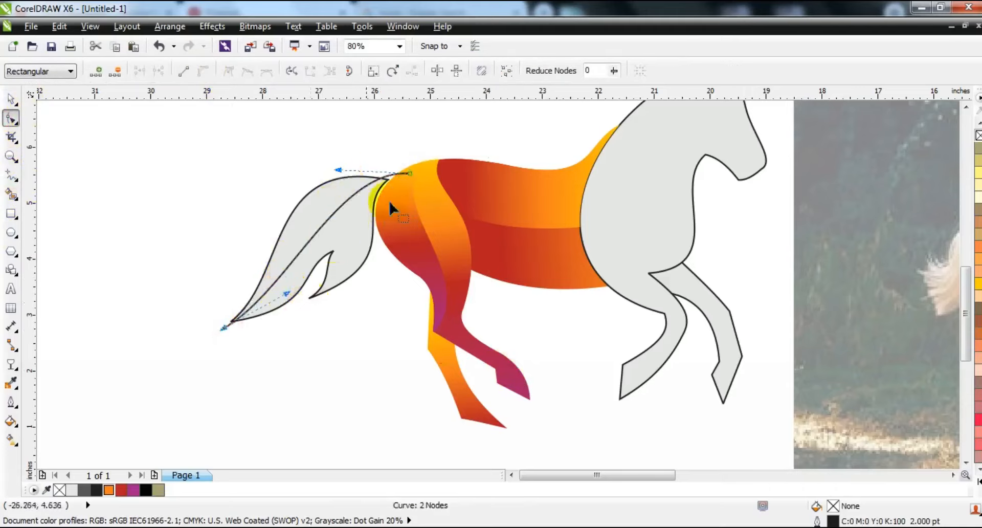
drag(407, 173, 411, 177)
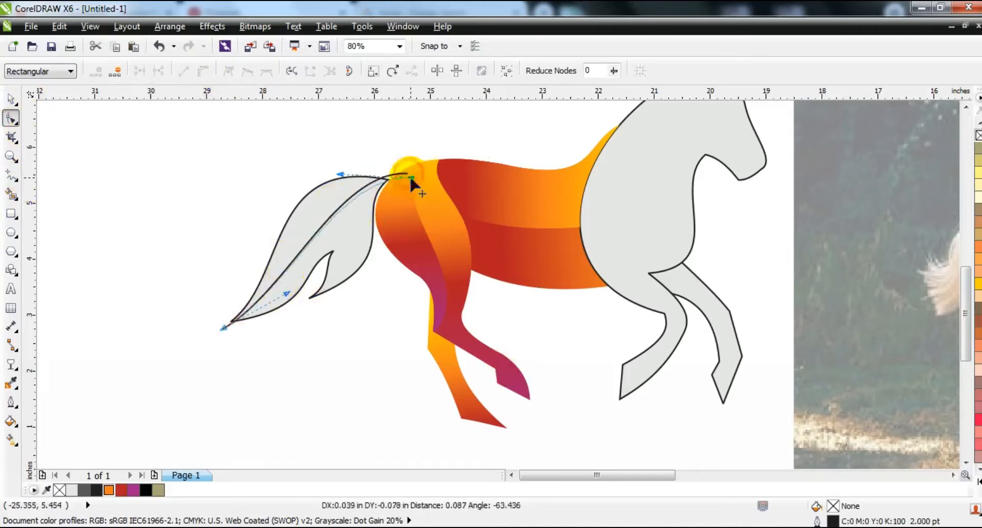
Create a separate dark grey filled shape from the tail's upper section and delete the dividing line.
click(8, 191)
click(318, 210)
click(11, 98)
click(101, 245)
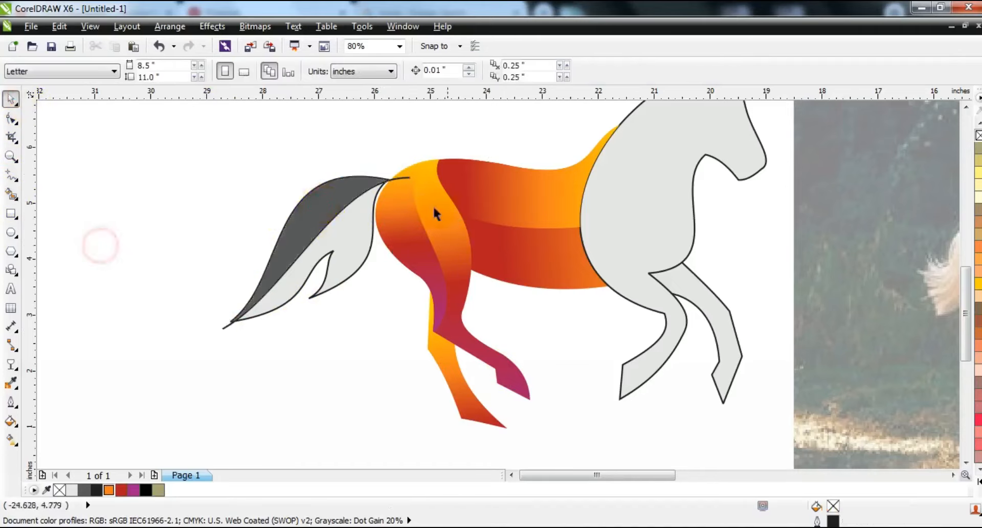
click(410, 178)
key(Delete)
Copy the torso's red-to-yellow gradient to both tail sections.
click(348, 198)
shift+click(343, 240)
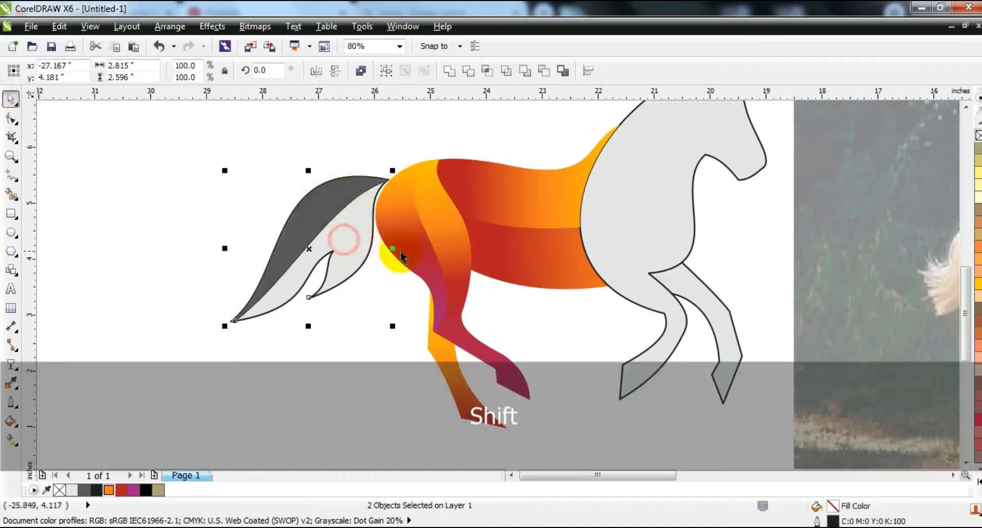
key(ctrl+shift+a)
click(491, 295)
click(384, 248)
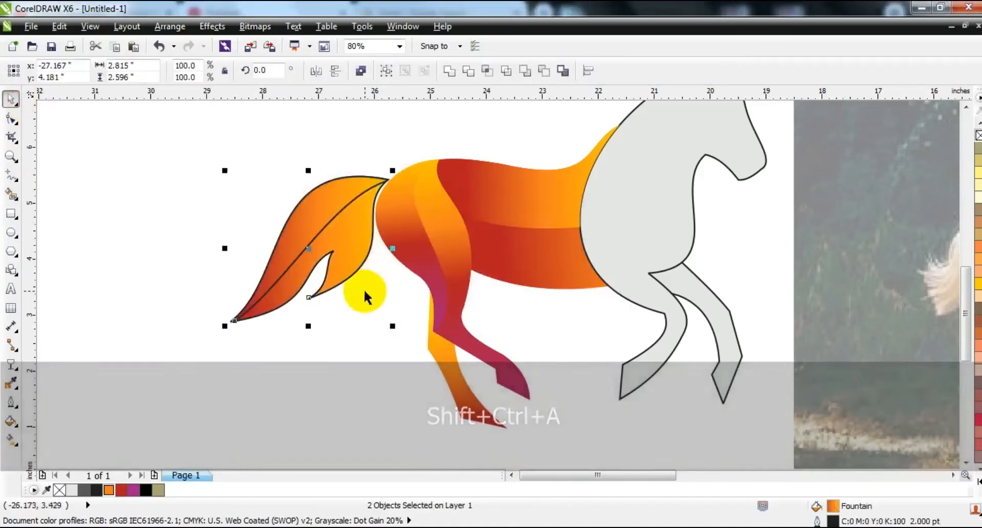
Angle both tail gradients from red near the croup to yellow beyond the tip and remove the tail outlines.
key(g)
drag(393, 193, 233, 314)
drag(233, 314, 195, 341)
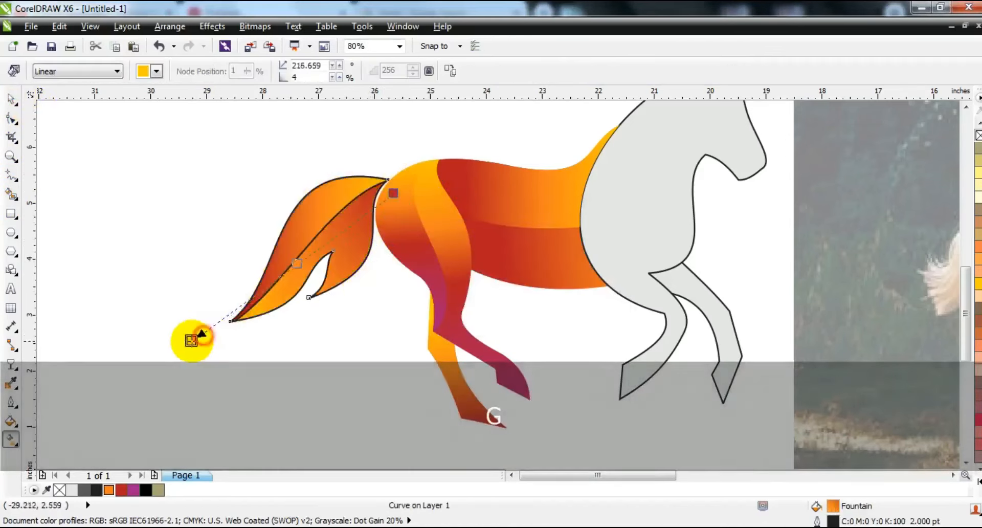
click(302, 238)
drag(280, 247, 189, 331)
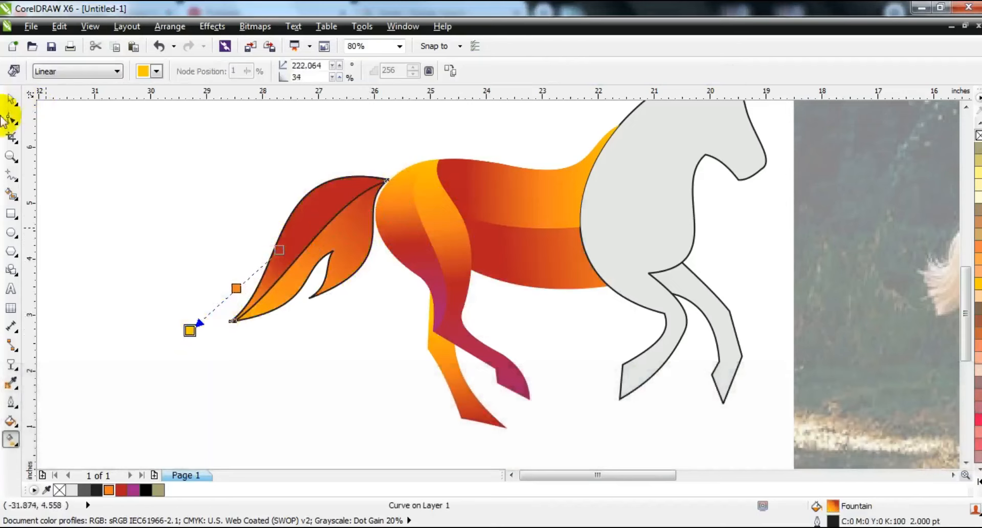
click(8, 99)
drag(109, 148, 402, 341)
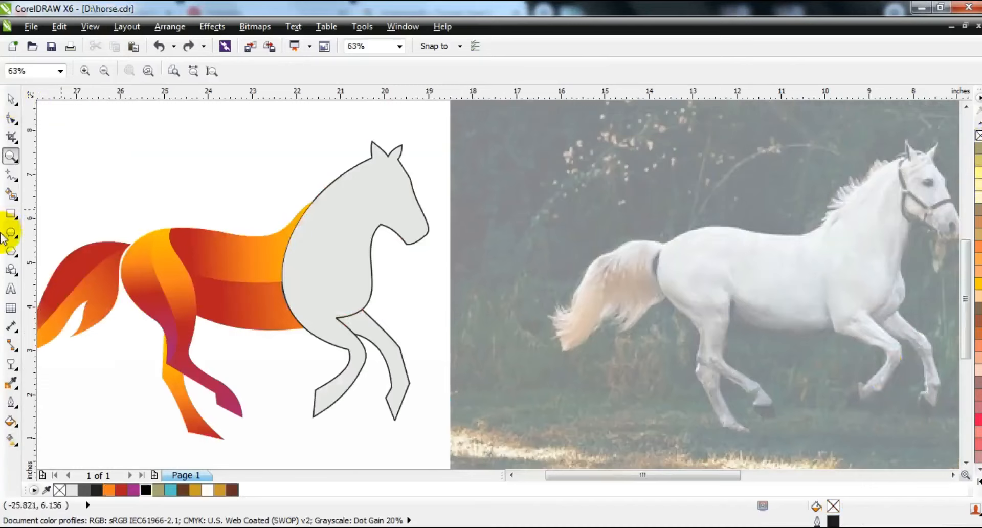
Draw a circle about 4.3 inches across over the head and chest, its edge curving from behind the ears to the foreleg joint.
click(11, 233)
drag(311, 168, 499, 358)
click(11, 98)
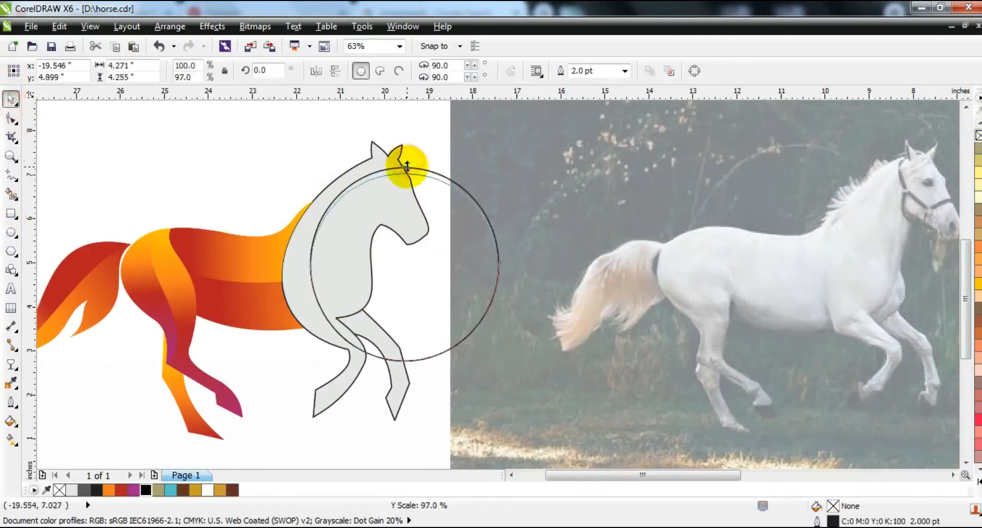
drag(407, 166, 405, 168)
drag(511, 163, 525, 155)
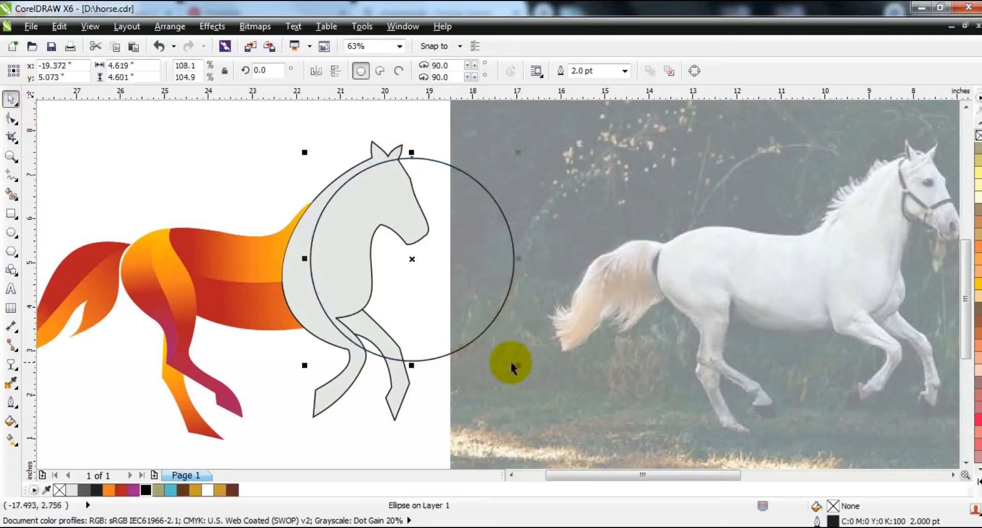
mouse_move(522, 366)
mouse_down()
mouse_move(501, 346)
mouse_move(506, 352)
mouse_up()
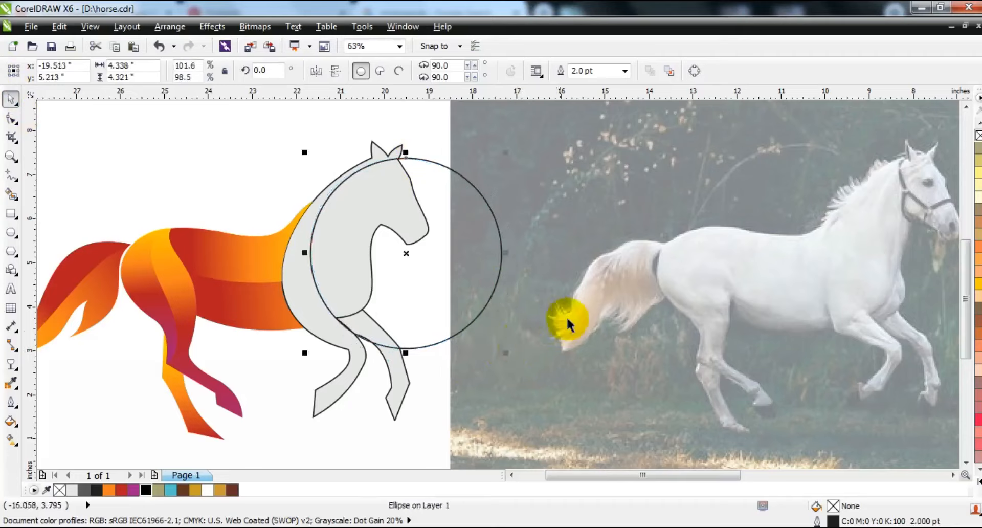
Create a separate dark grey filled shape from the head and chest area inside the circle, and delete the circle.
click(489, 300)
click(12, 192)
click(379, 237)
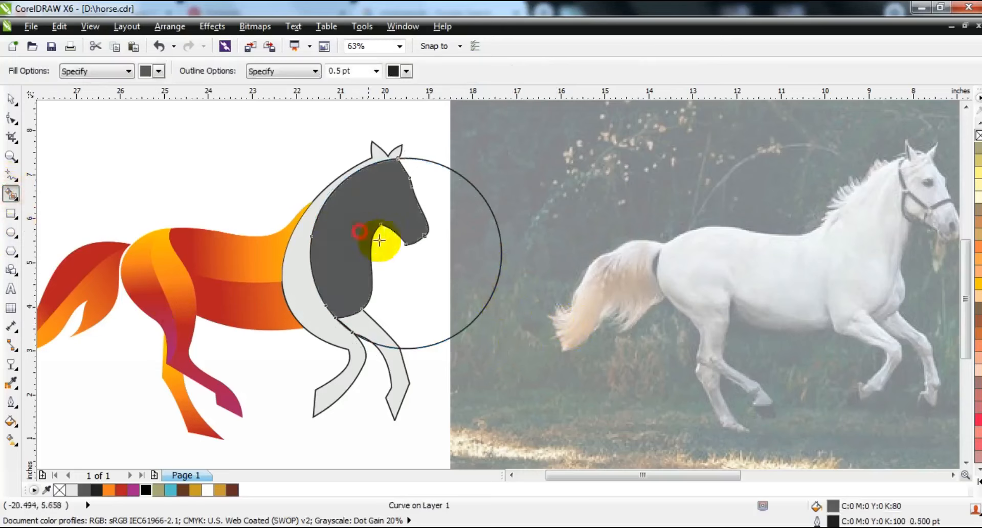
click(11, 98)
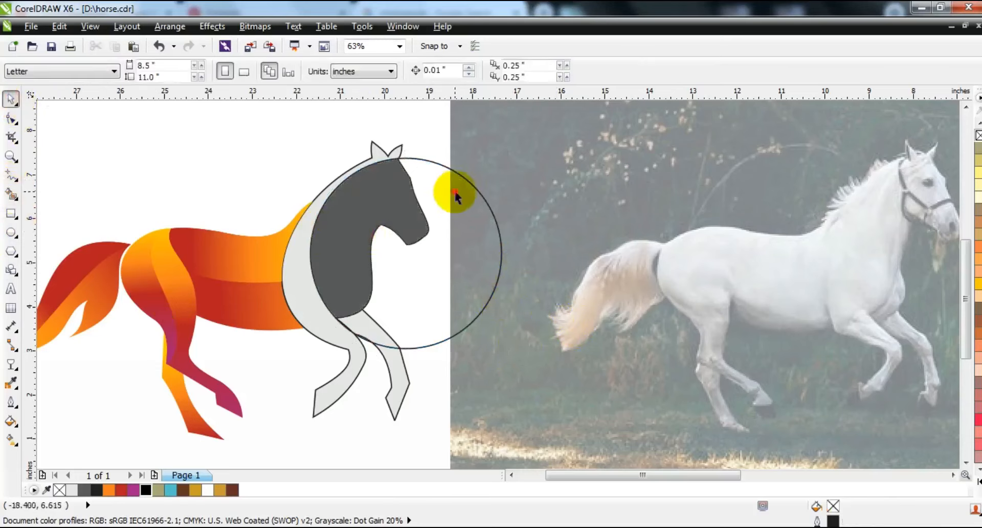
click(452, 190)
key(Delete)
Copy the upper torso's gradient to the head and chest section, the neck with near foreleg, and the far foreleg.
click(353, 275)
shift+click(305, 284)
shift+click(377, 339)
key(ctrl+shift+a)
click(481, 300)
click(242, 257)
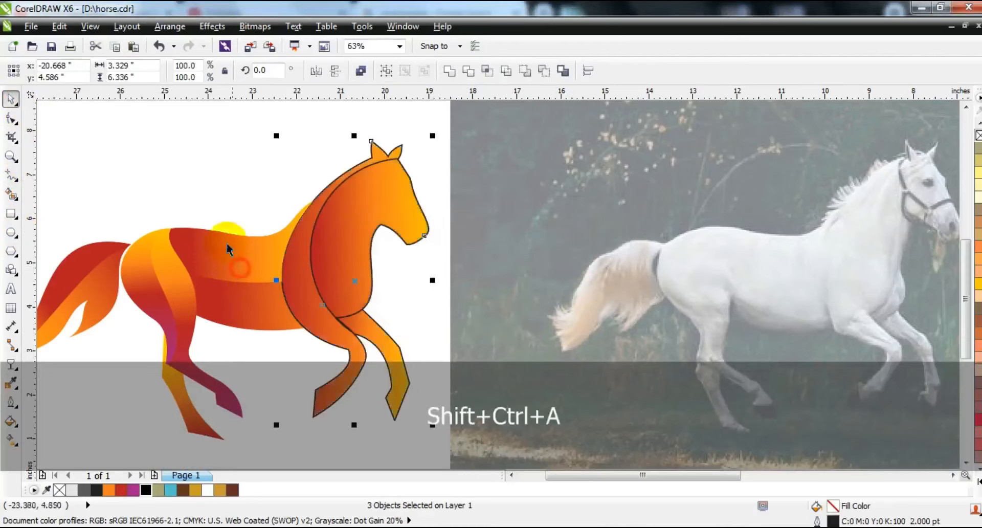
Angle the head and chest gradient upwards from red at the neck to yellow beyond the face, with its orange stop nearer the face.
key(g)
click(307, 287)
drag(394, 225, 438, 185)
drag(310, 279, 332, 227)
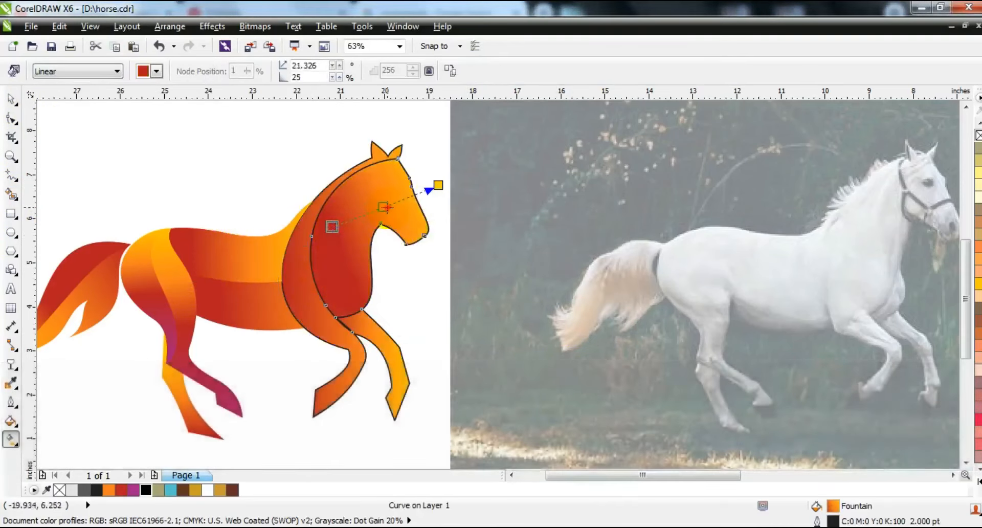
drag(388, 207, 413, 196)
click(316, 294)
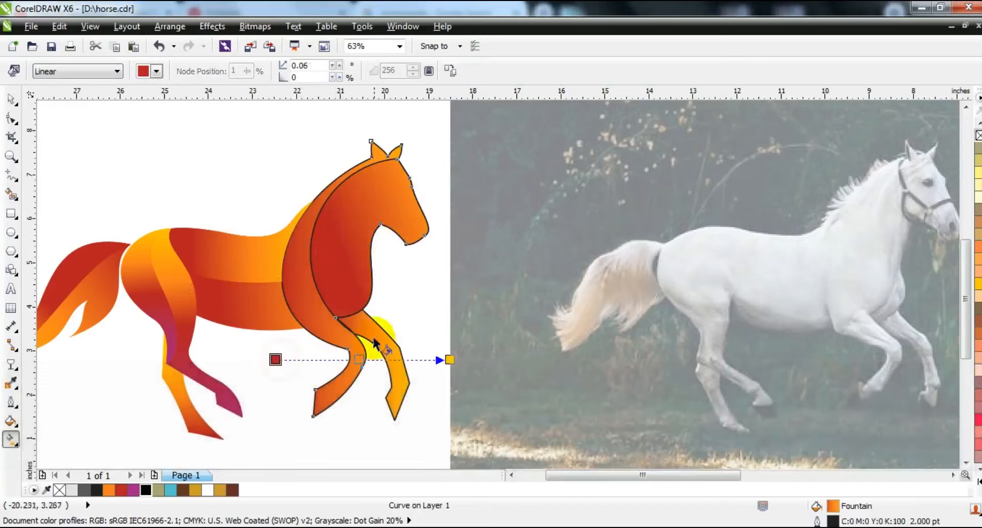
Remove the remaining outlines from the horse's front shapes and delete the reference photo.
click(10, 103)
key(F3)
drag(87, 171, 341, 334)
click(287, 149)
click(450, 248)
key(Delete)
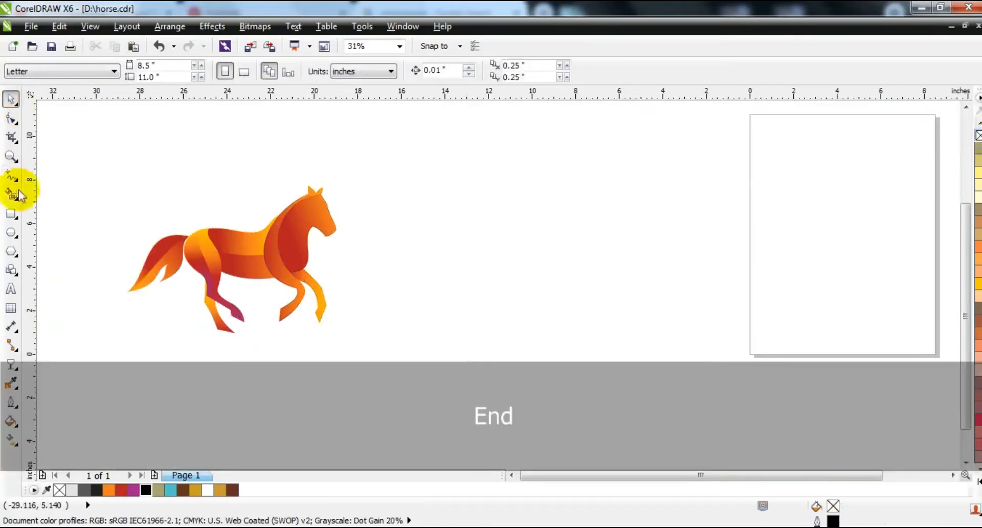
click(11, 156)
drag(107, 183, 388, 347)
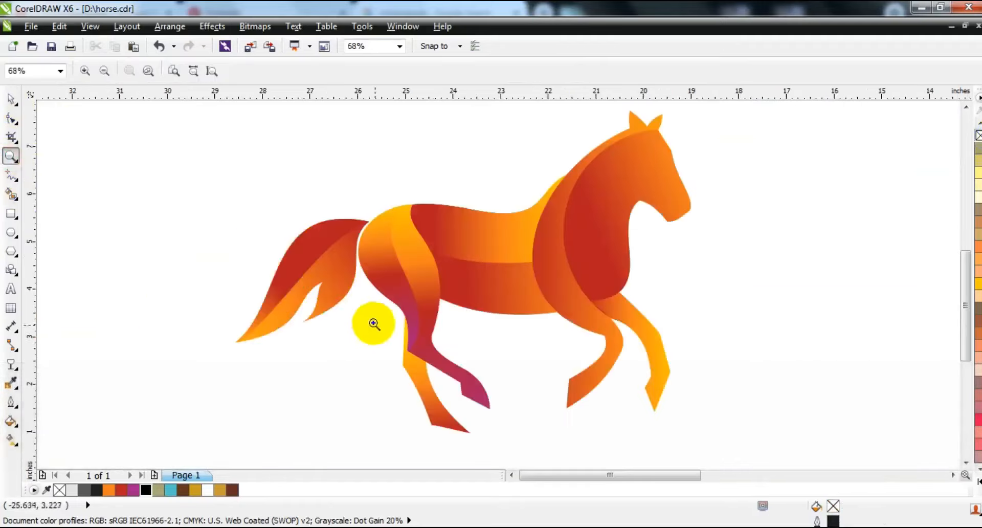
Draw an ellipse about 4.17 by 3.96 inches overlapping the horse's face, chest and upper foreleg.
right_click(444, 216)
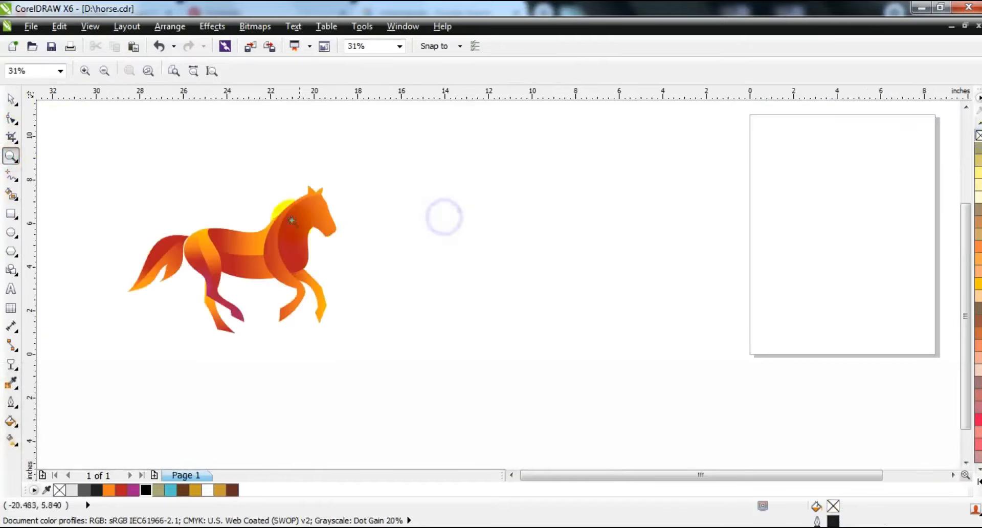
drag(88, 153, 502, 383)
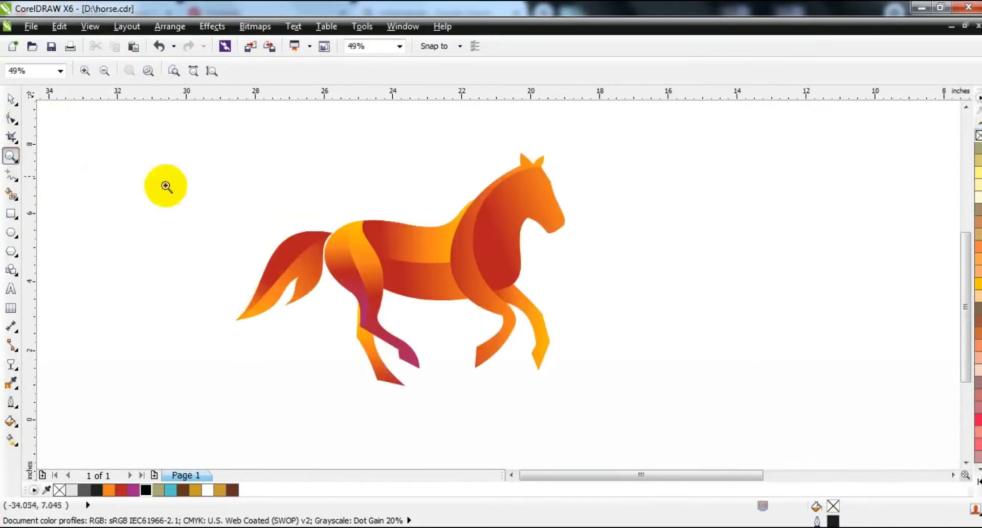
drag(335, 140, 612, 302)
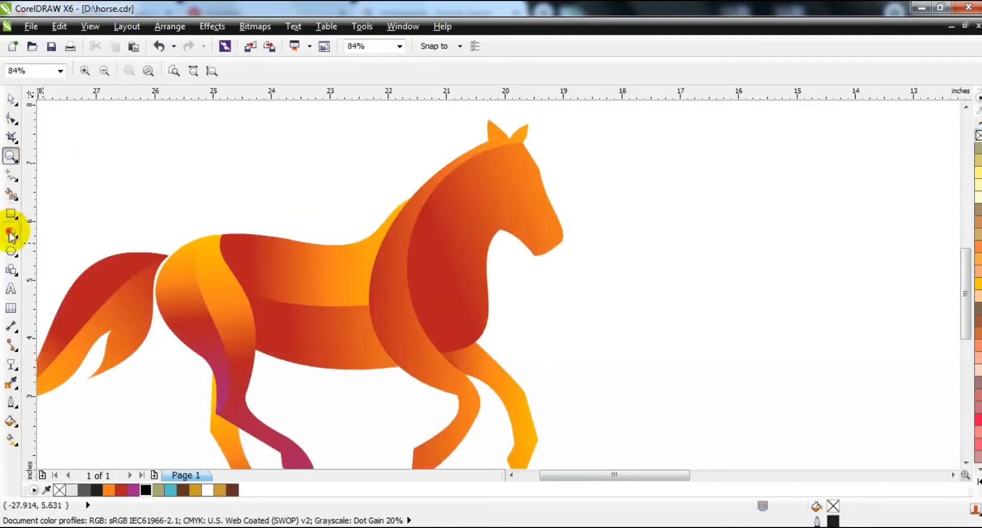
click(11, 234)
drag(668, 177, 419, 413)
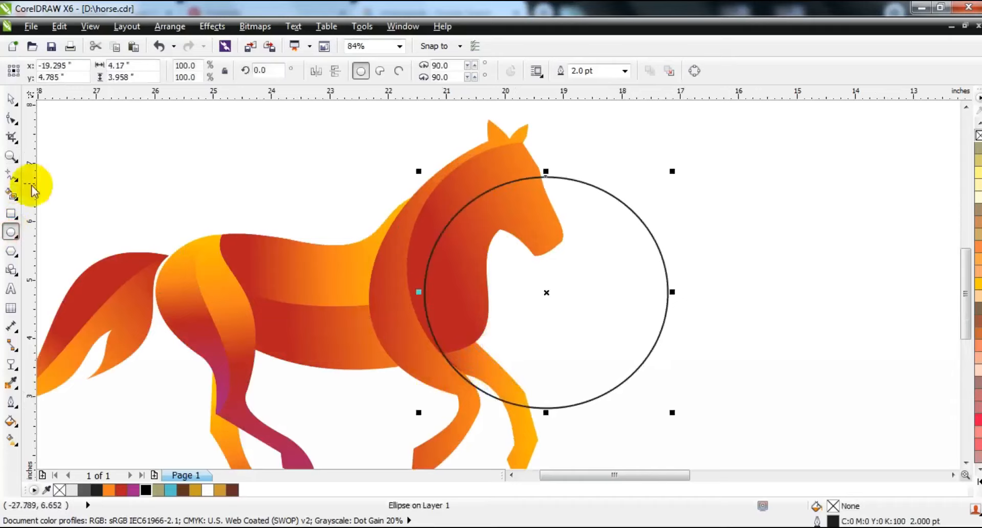
Create a separate red-to-orange gradient shape from the neck and forehead band outside the ellipse, and remove the ellipse.
click(11, 194)
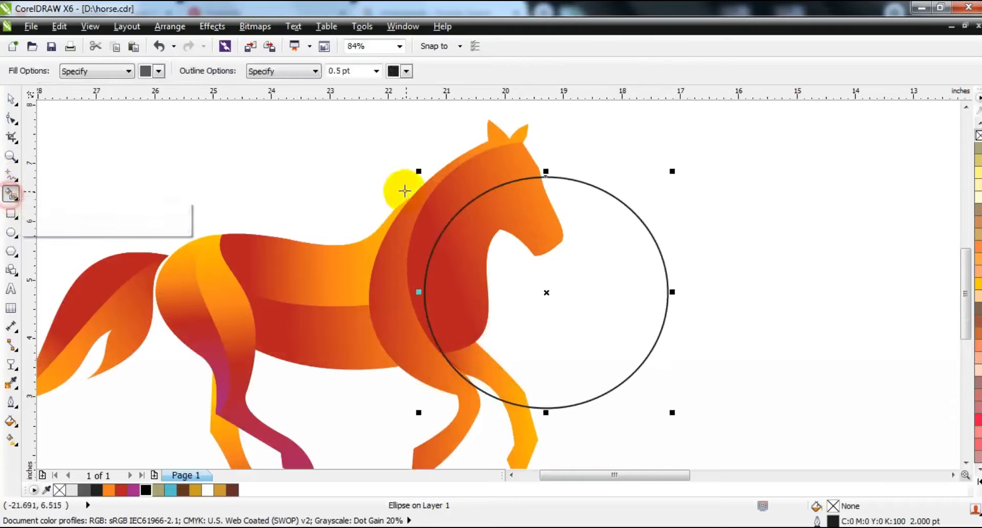
click(460, 191)
click(12, 99)
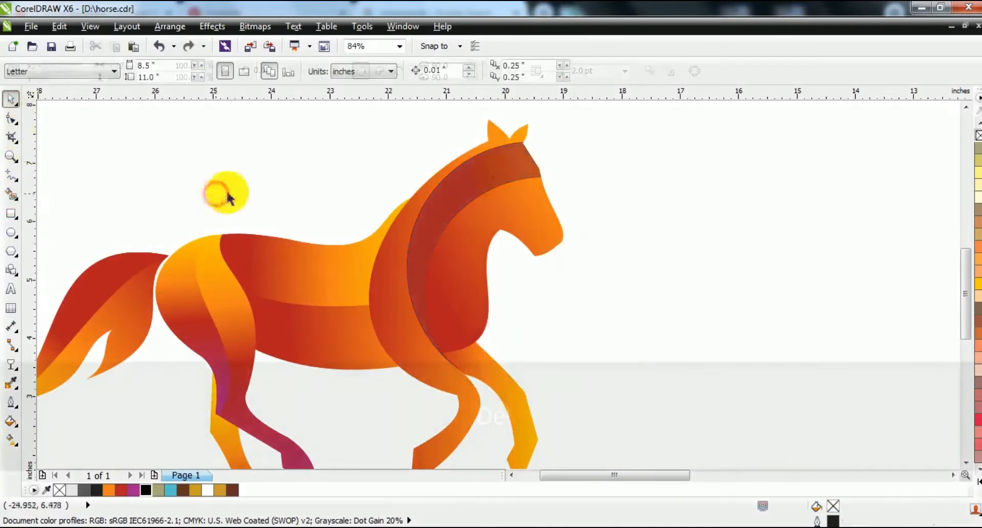
key(F3)
key(Escape)
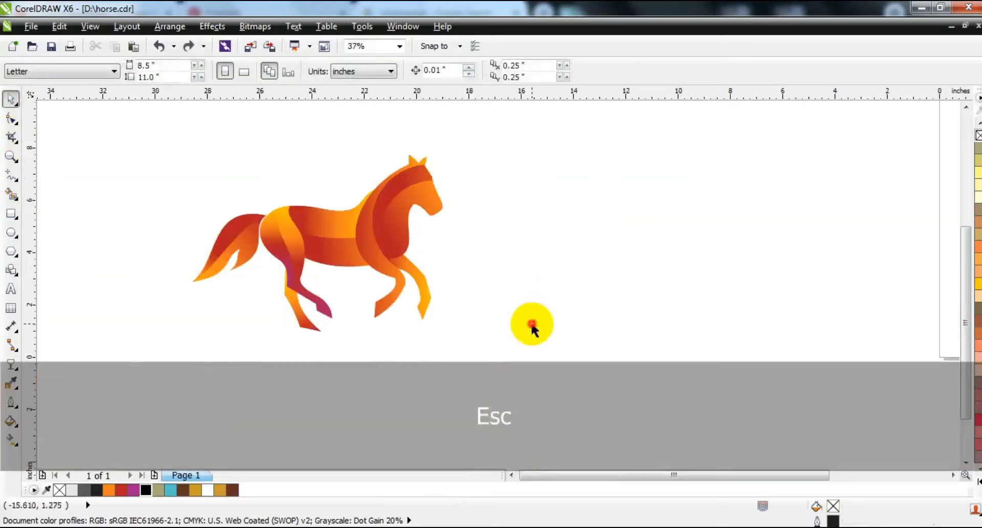
Draw a rectangle about 14.47 by 8.19 inches around the horse, fill it black and send it behind the horse.
click(11, 215)
drag(161, 135, 539, 349)
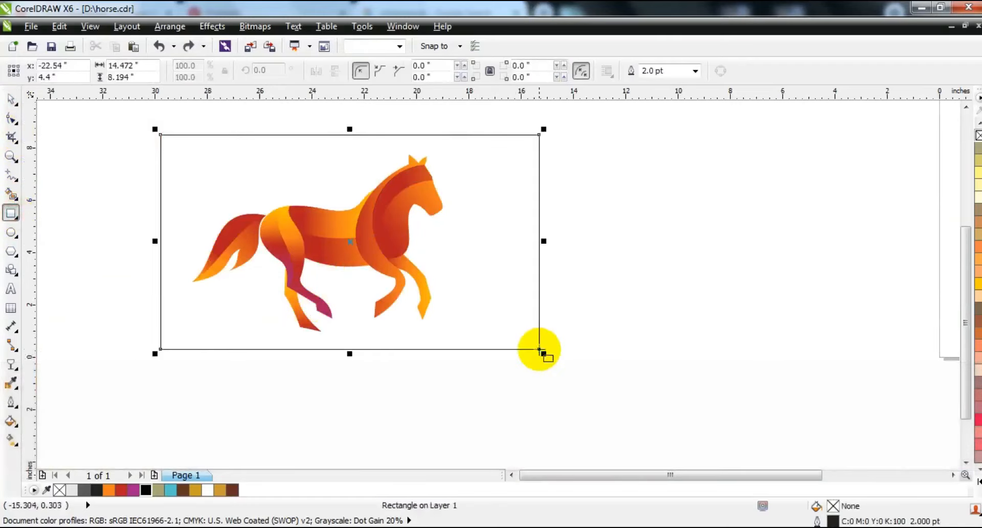
click(144, 489)
key(shift+Page_Down)
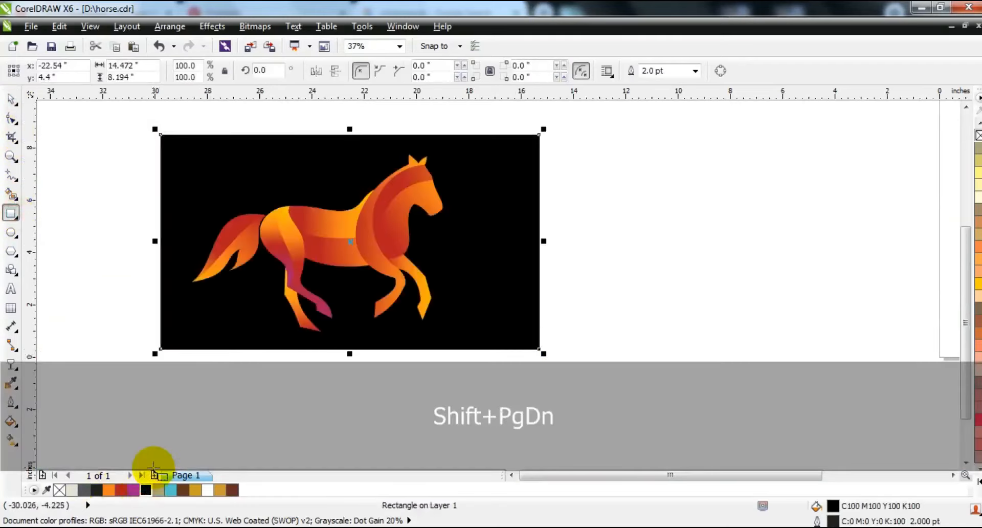
key(Escape)
click(13, 104)
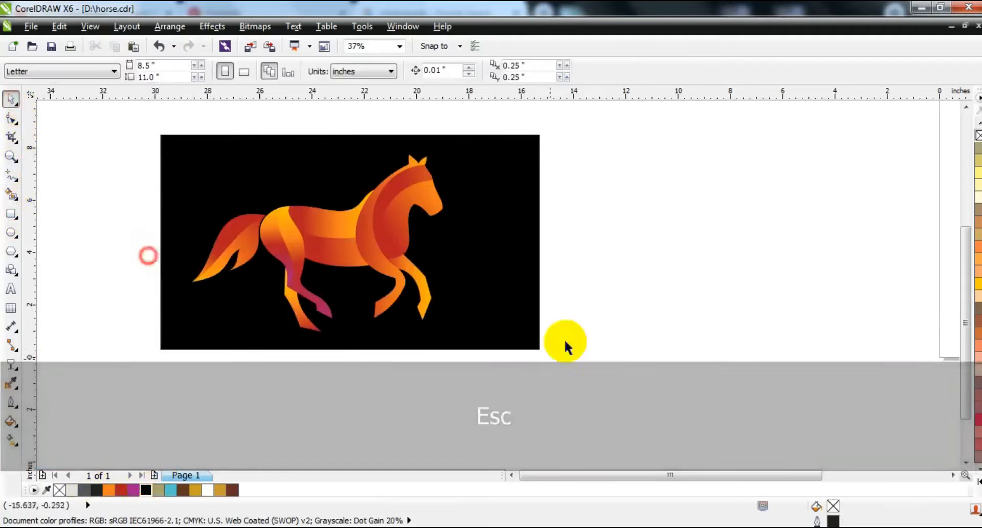
Preview the finished horse on its black background in full screen.
click(514, 319)
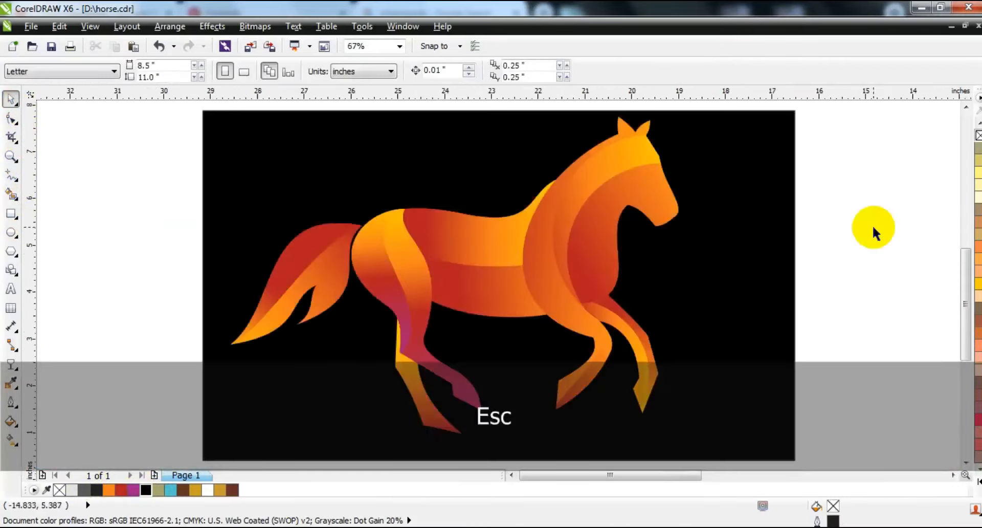
key(F9)
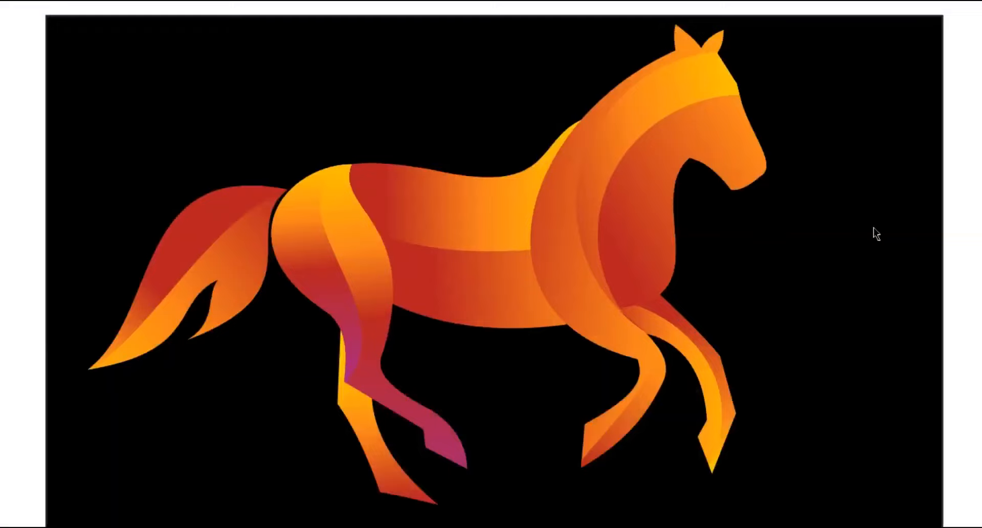